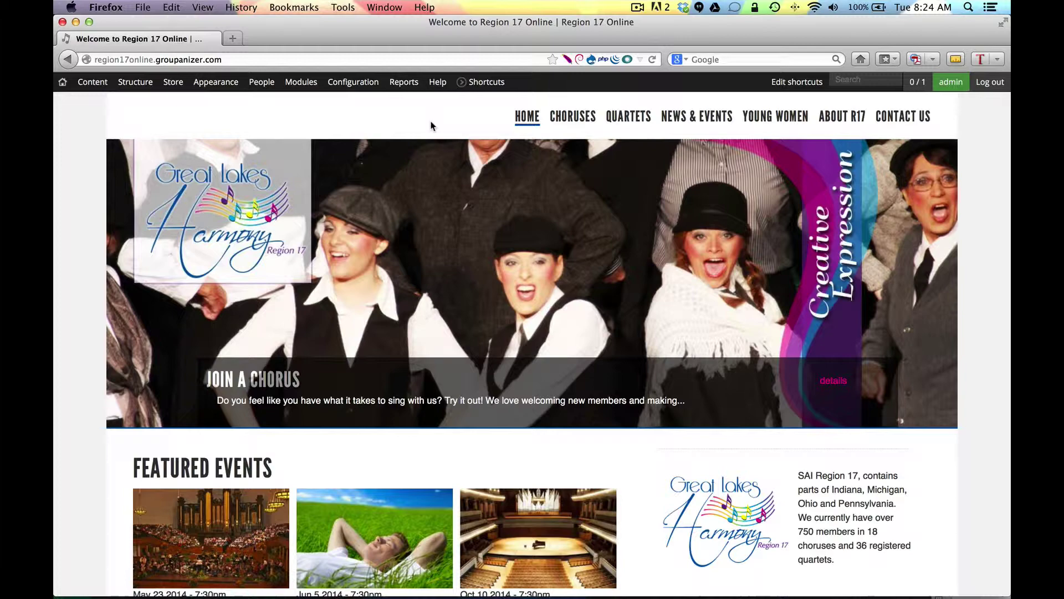
Step: Scroll up and down through the Region 17 home page to review its content
scroll(665, 277, down, 1)
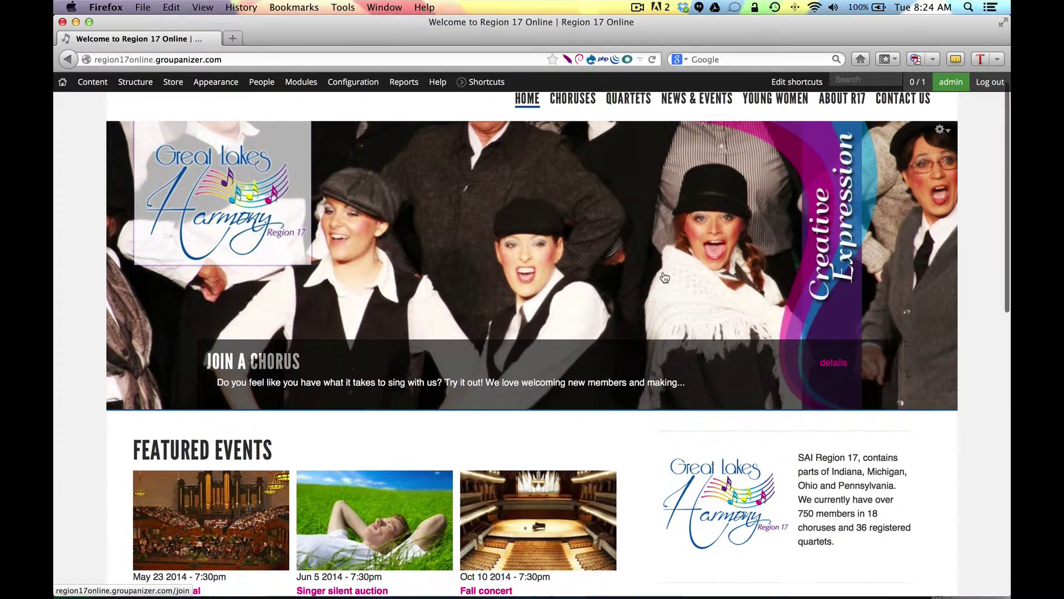
scroll(664, 277, down, 5)
scroll(784, 448, down, 5)
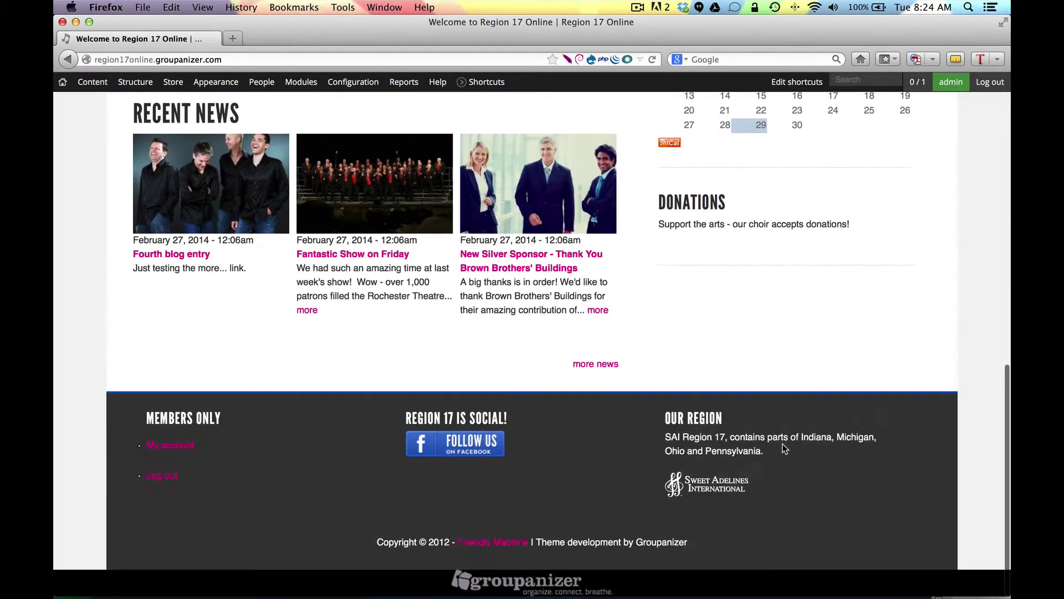
scroll(644, 332, up, 5)
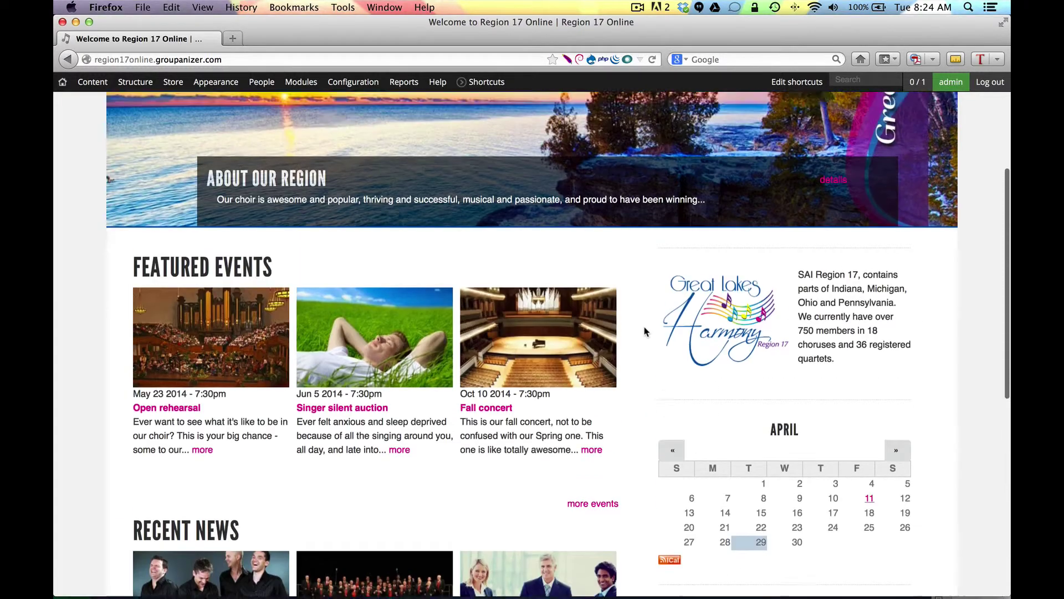
scroll(645, 331, up, 2)
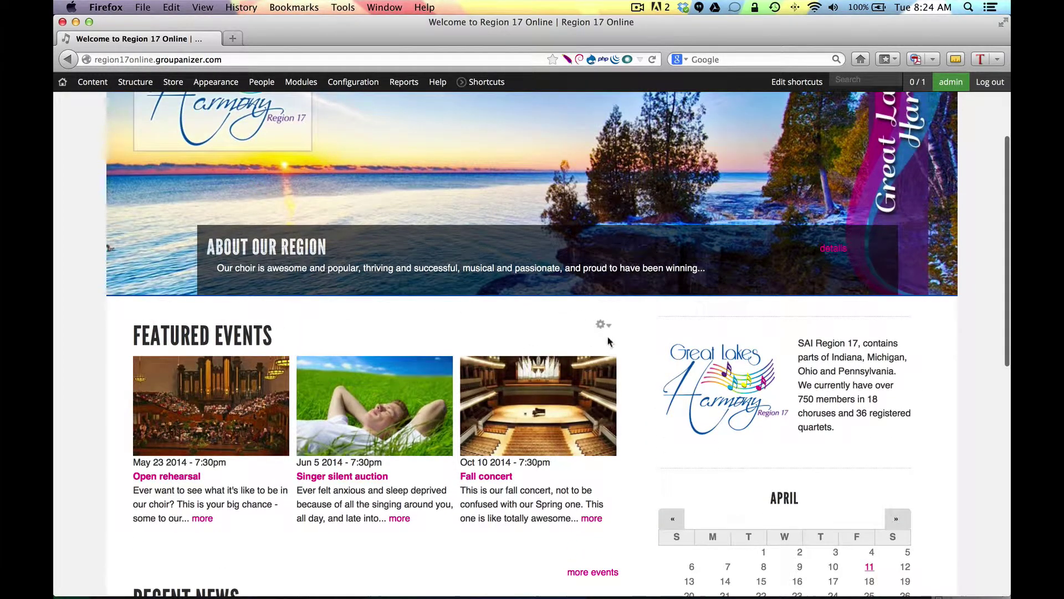
scroll(551, 333, down, 2)
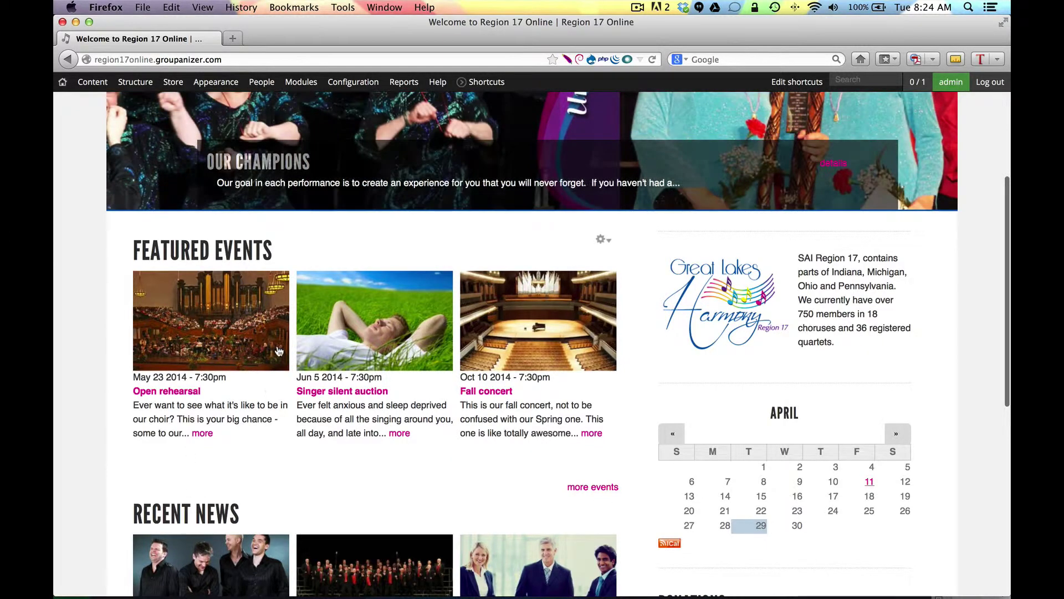
scroll(279, 351, up, 5)
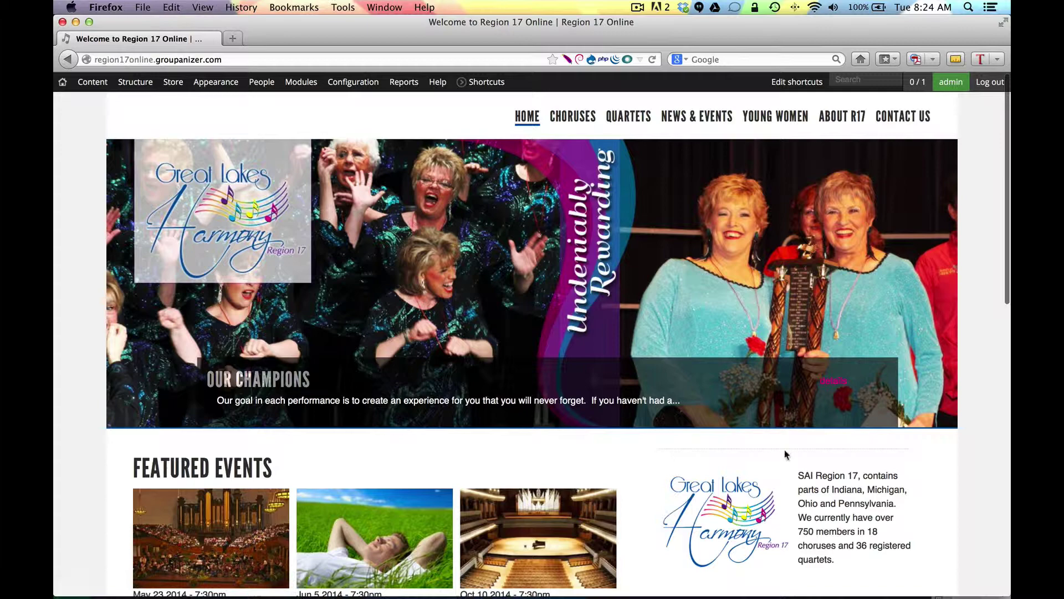
mouse_move(899, 522)
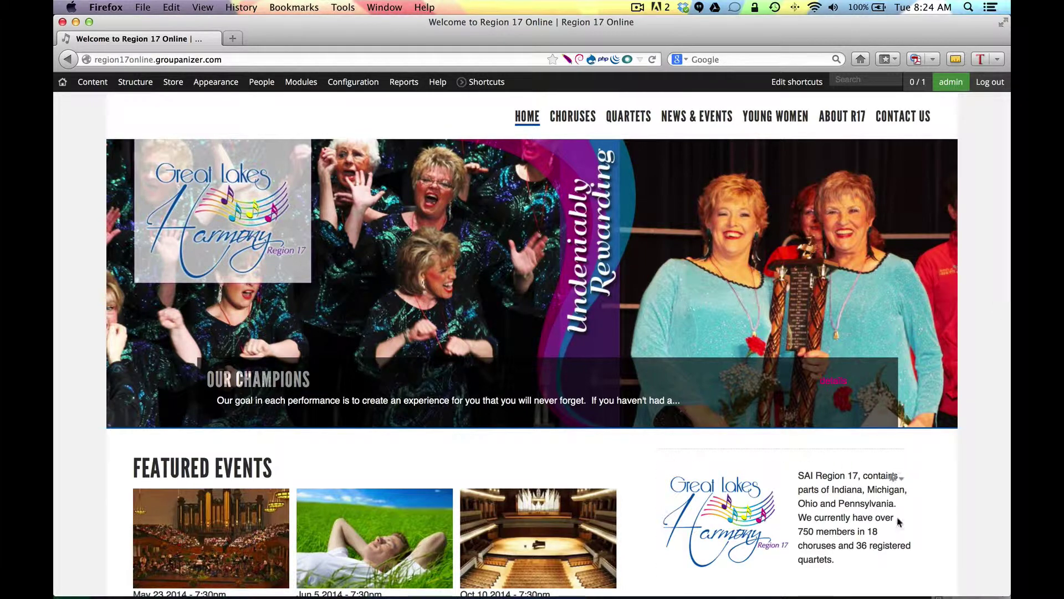
scroll(898, 521, down, 7)
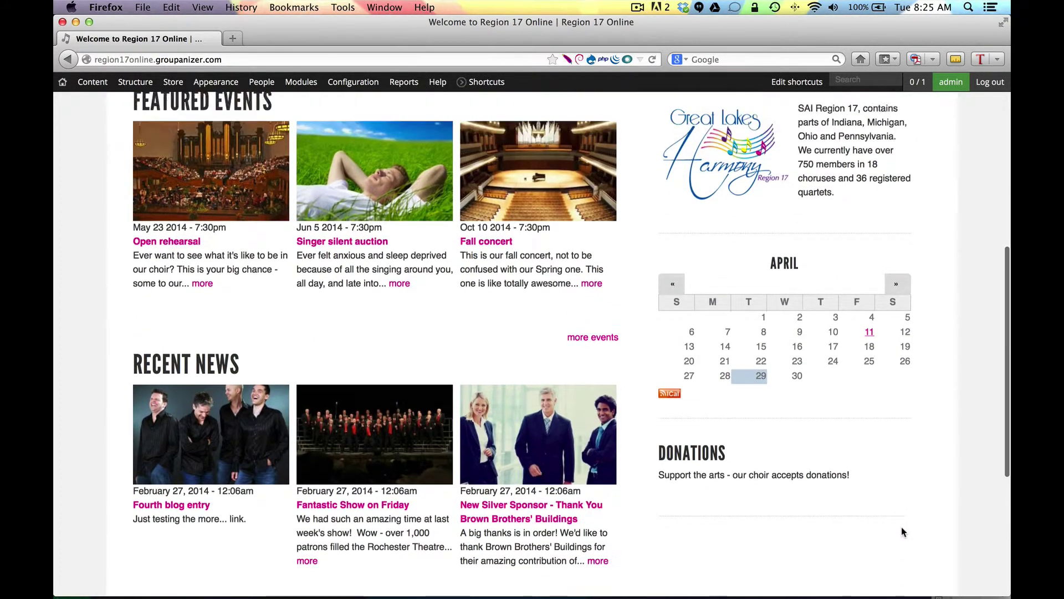
scroll(901, 527, up, 7)
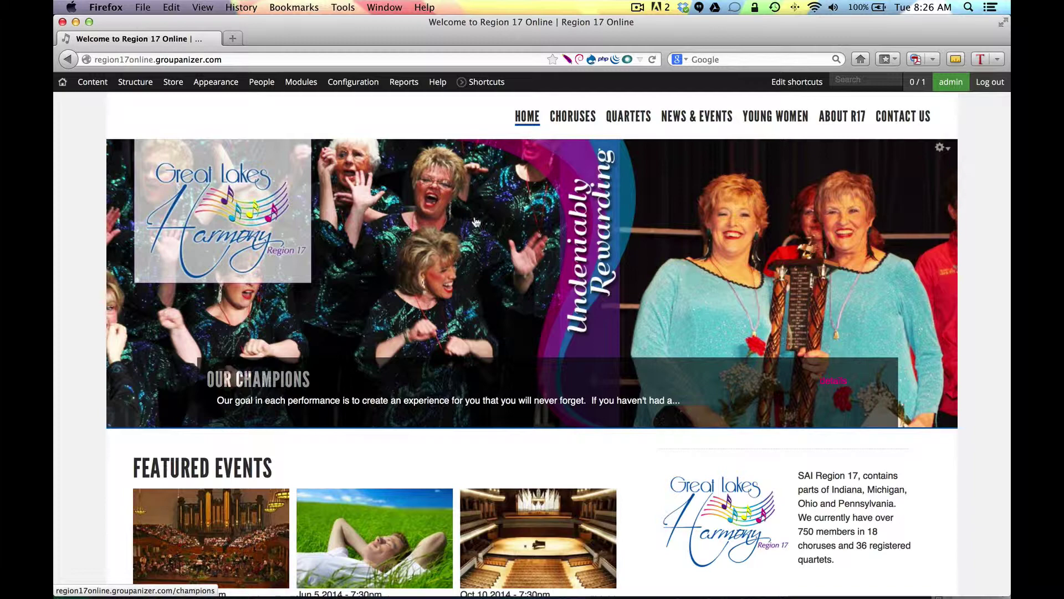
scroll(444, 238, down, 3)
scroll(444, 238, down, 15)
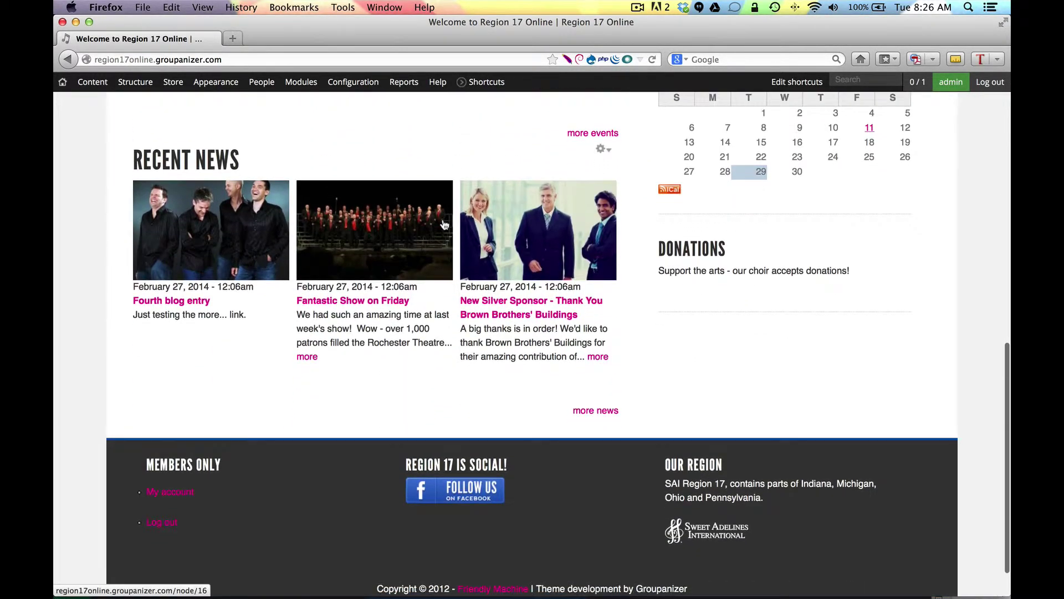
scroll(444, 224, up, 8)
scroll(444, 225, up, 13)
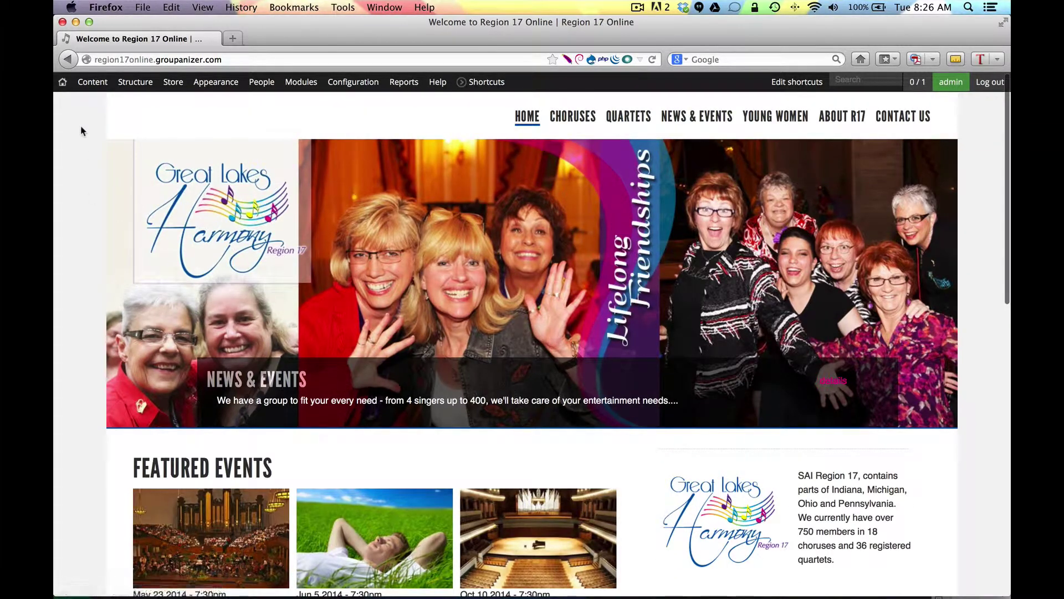
Step: Show the Content > Add content submenu listing types from Audio to Webform
mouse_move(89, 82)
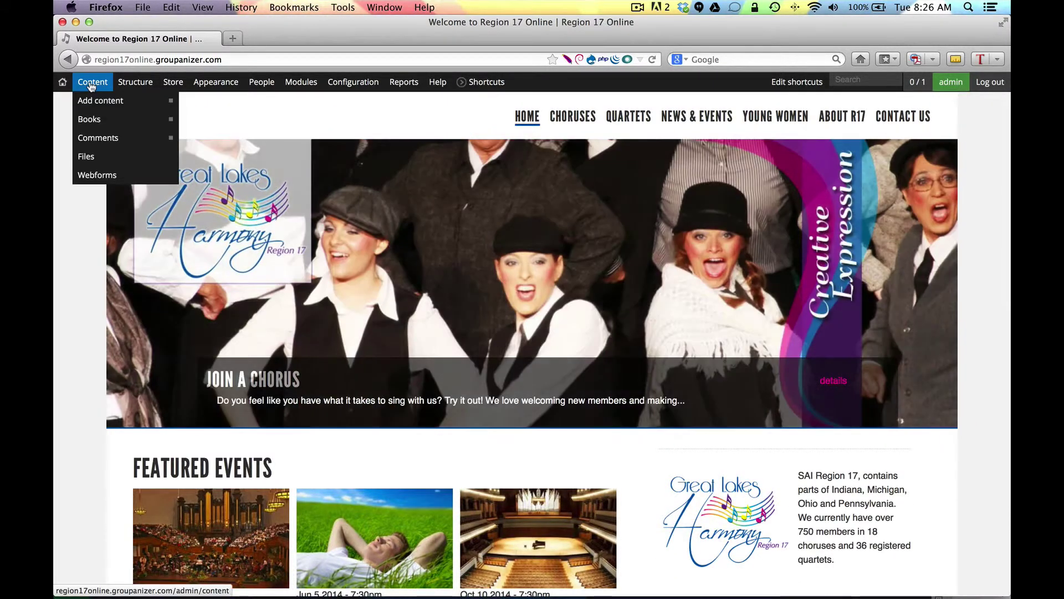
mouse_move(92, 101)
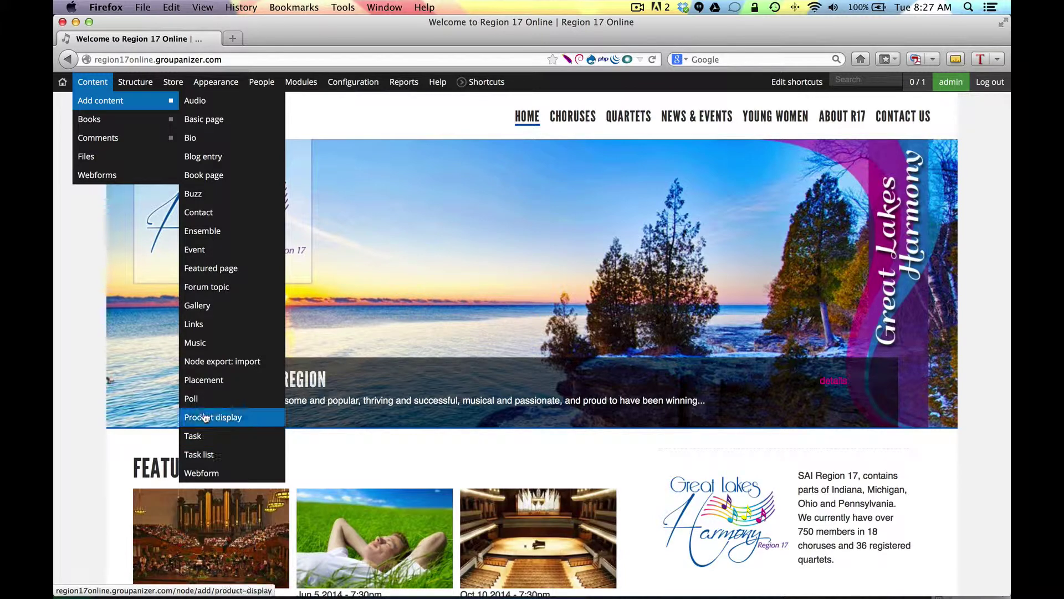
mouse_move(97, 120)
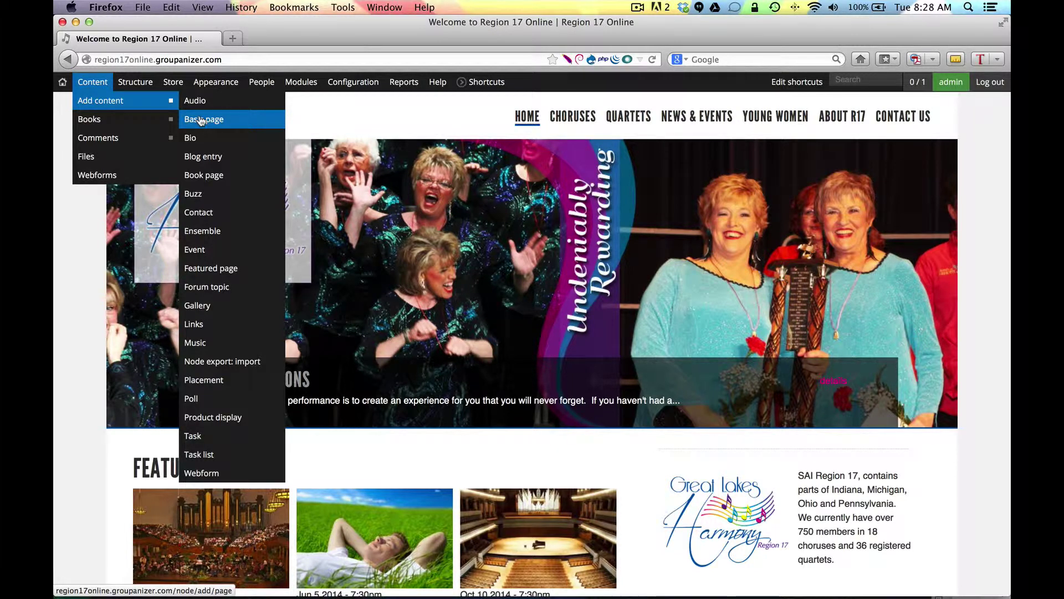
Step: Start a new Basic page and look over the body's text format choices
click(202, 120)
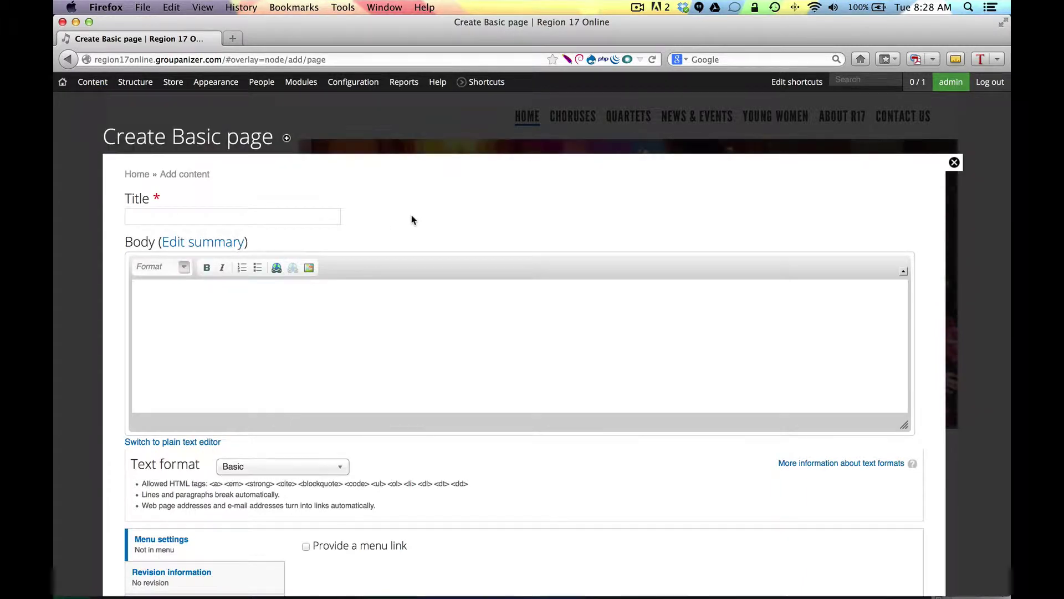
scroll(411, 220, down, 2)
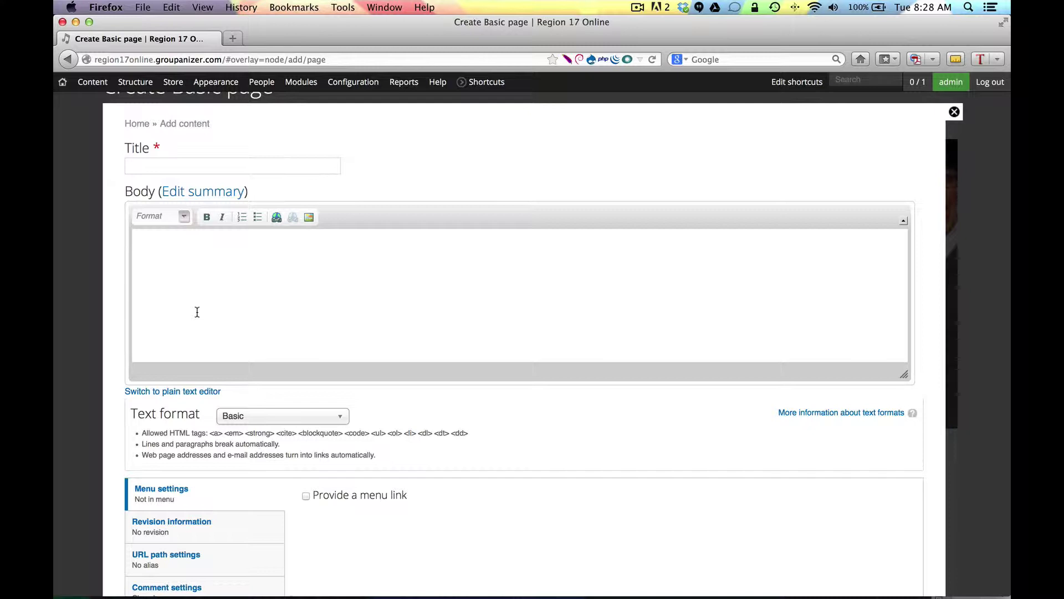
click(307, 425)
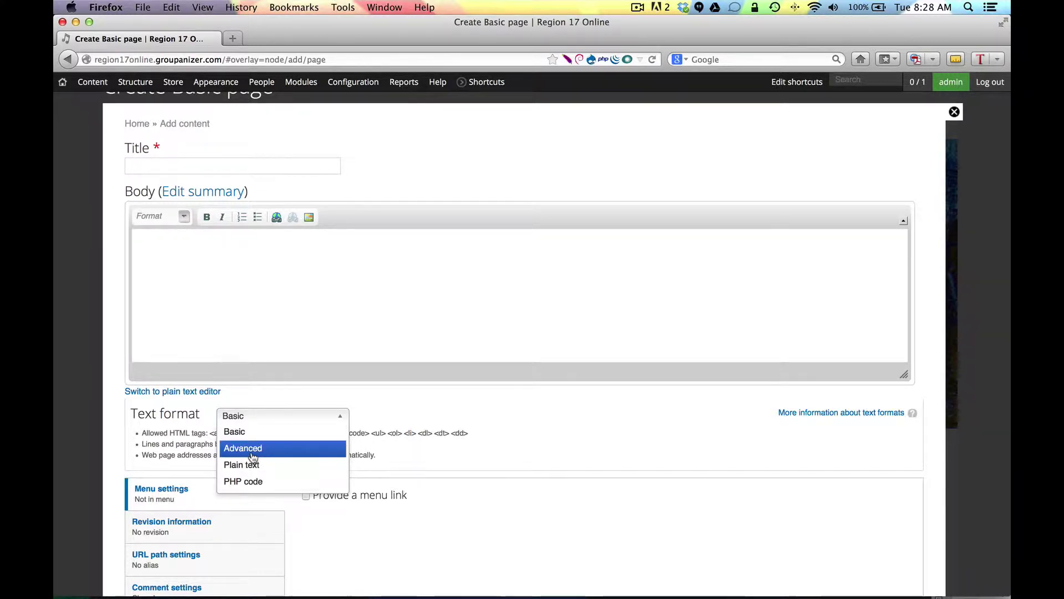
click(148, 413)
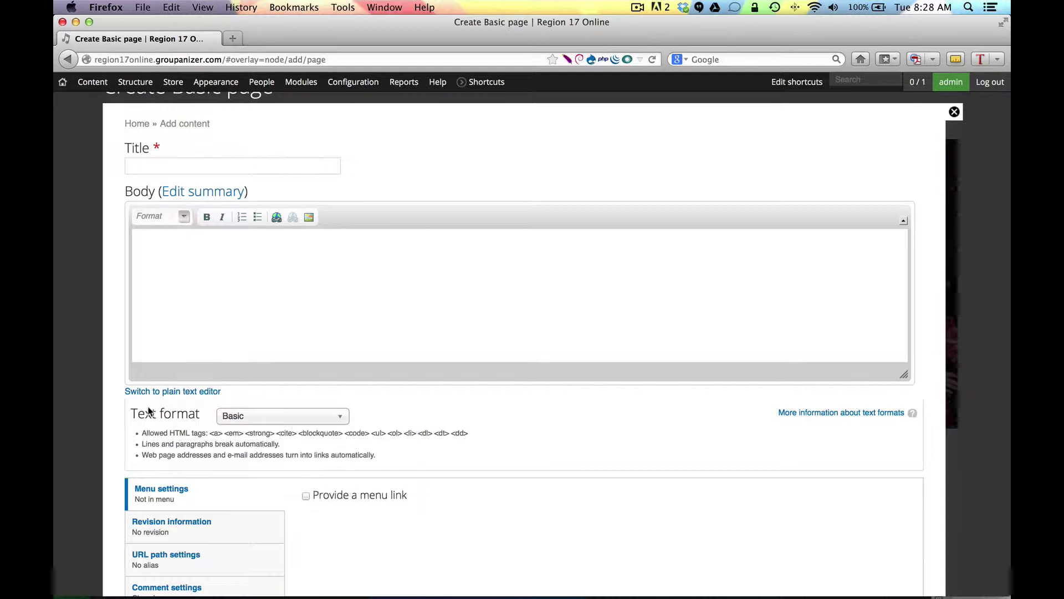
Step: Switch the page body's text format from Basic to Advanced
click(162, 262)
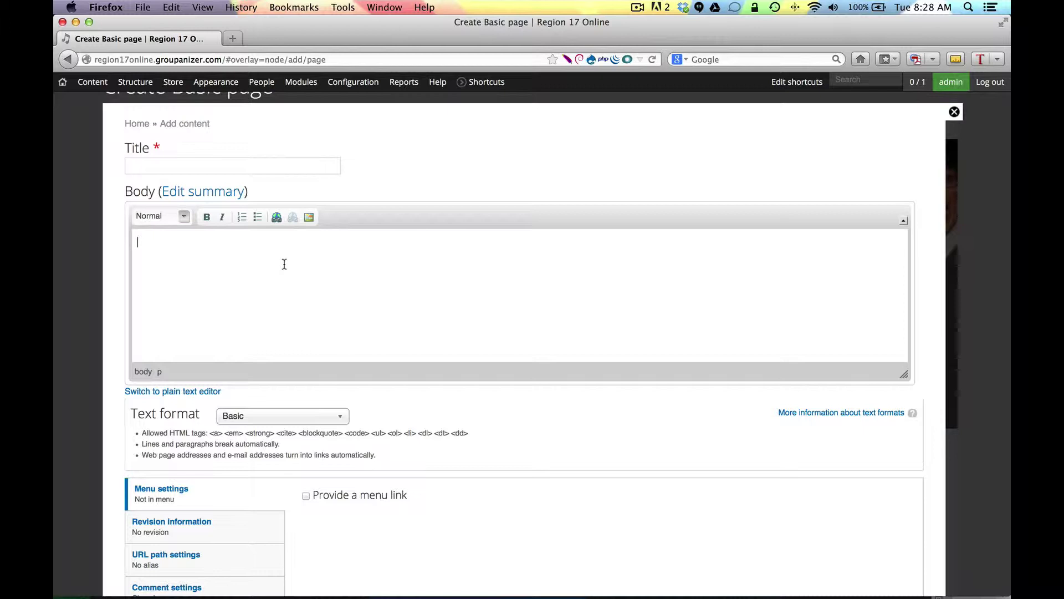
click(258, 418)
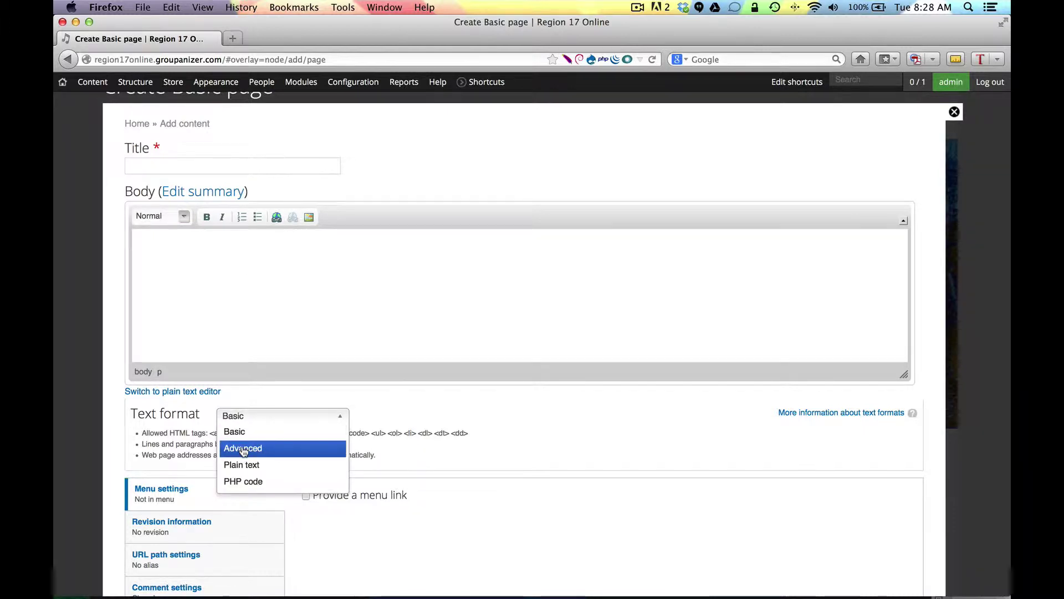
click(247, 446)
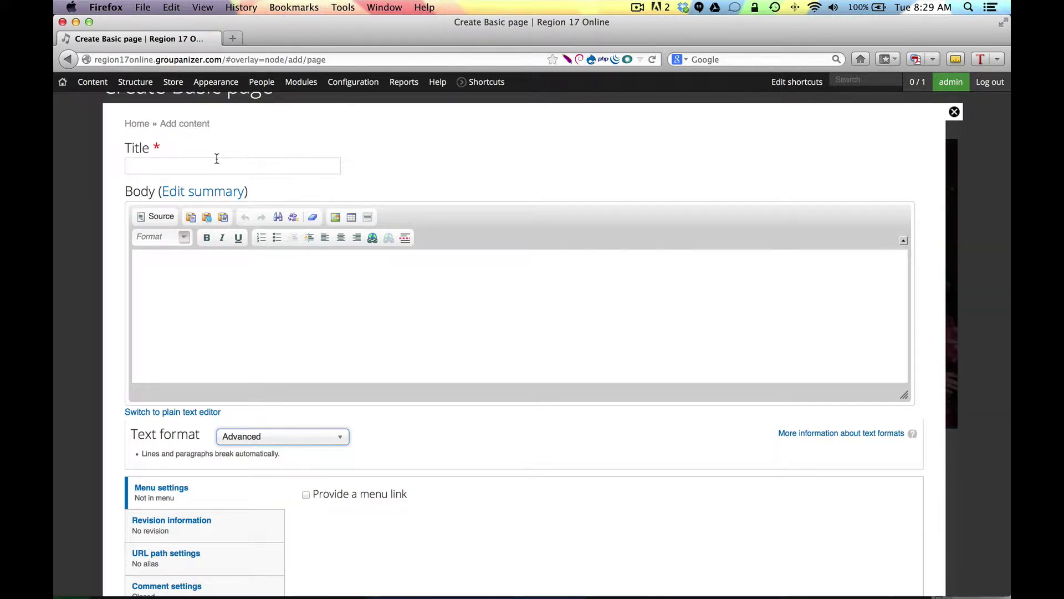
click(335, 218)
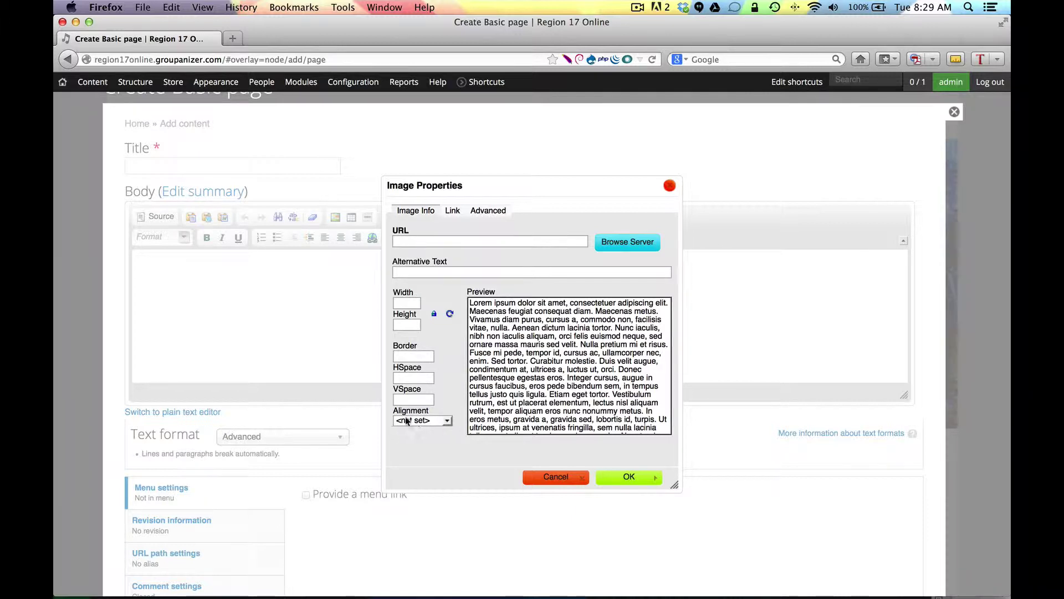
click(447, 421)
click(448, 421)
click(570, 475)
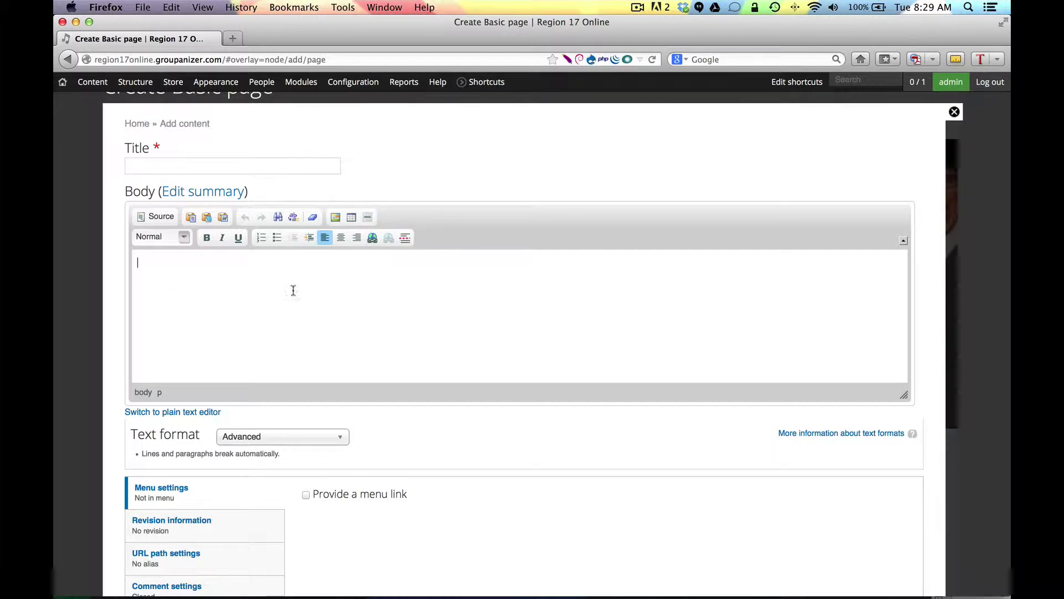
scroll(411, 300, up, 2)
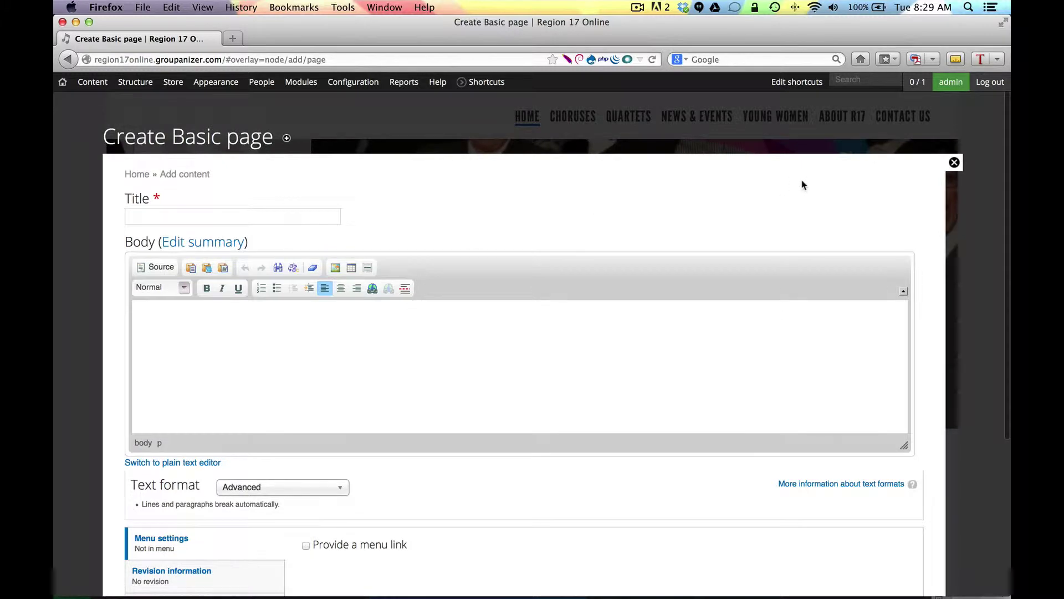
Step: Close the Basic page form unsaved and start a new Bio entry from Add content
click(953, 162)
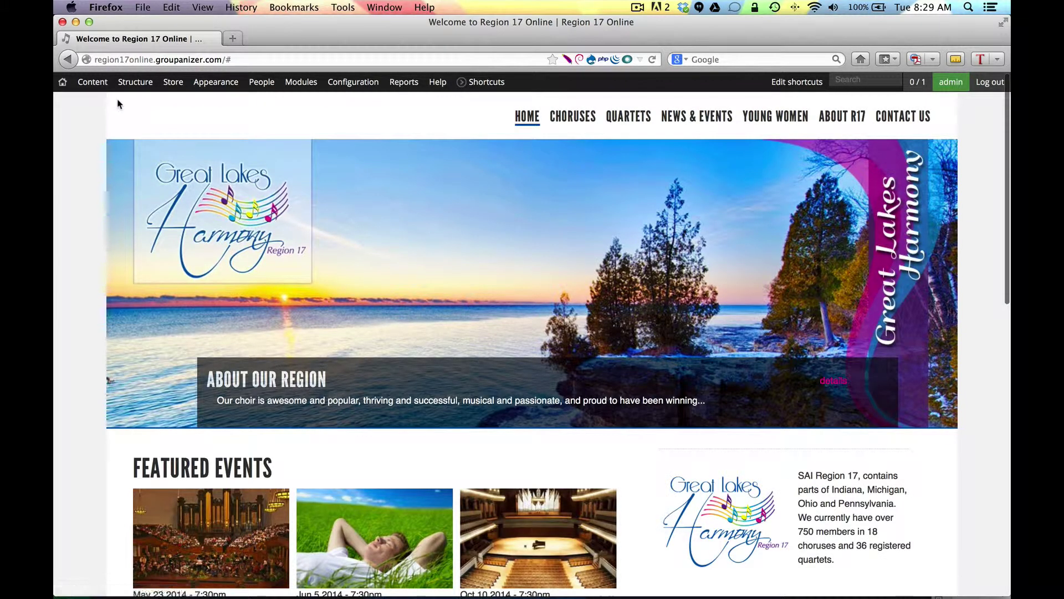
mouse_move(131, 93)
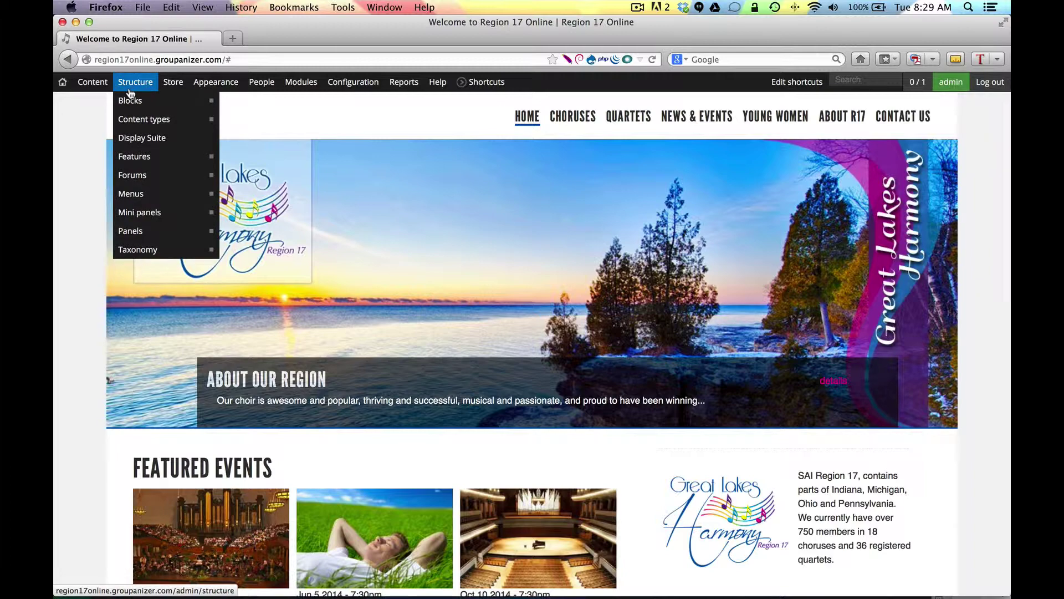
mouse_move(92, 83)
mouse_move(96, 104)
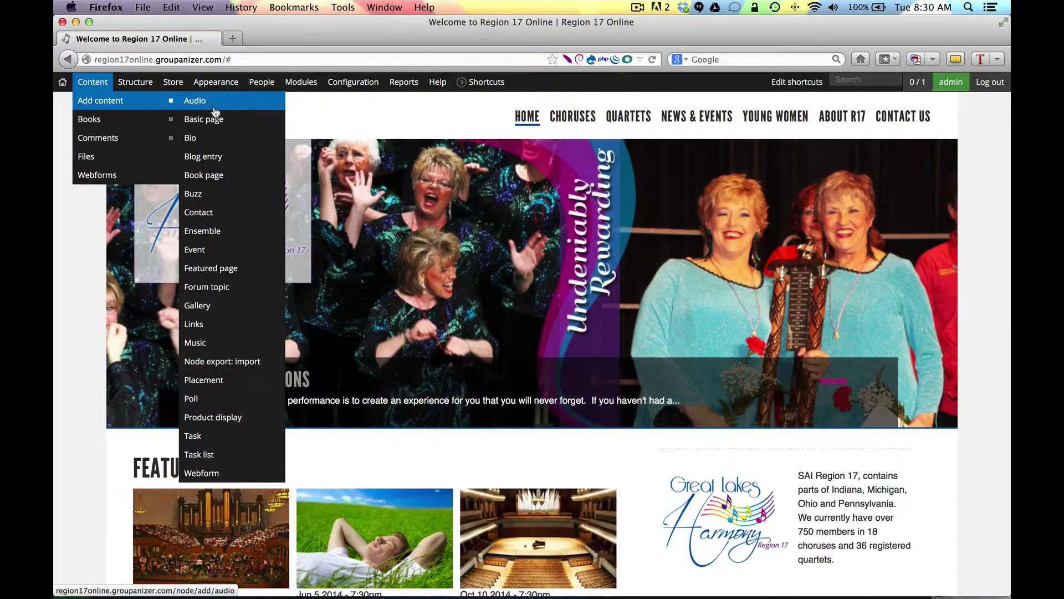
click(196, 143)
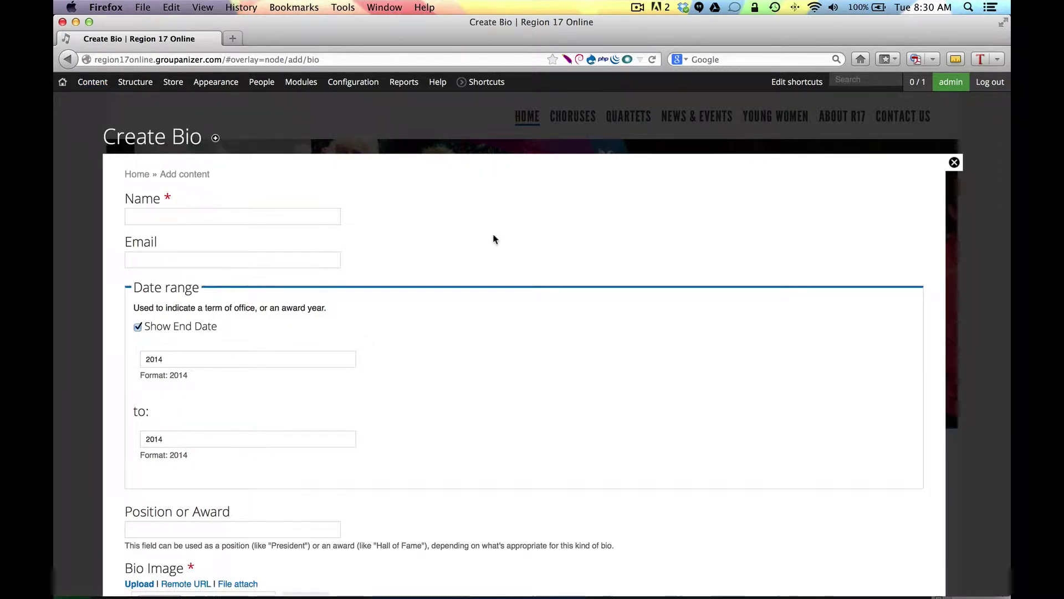
Step: Scroll the Create Bio form and turn off Show End Date on its date range
scroll(495, 239, down, 5)
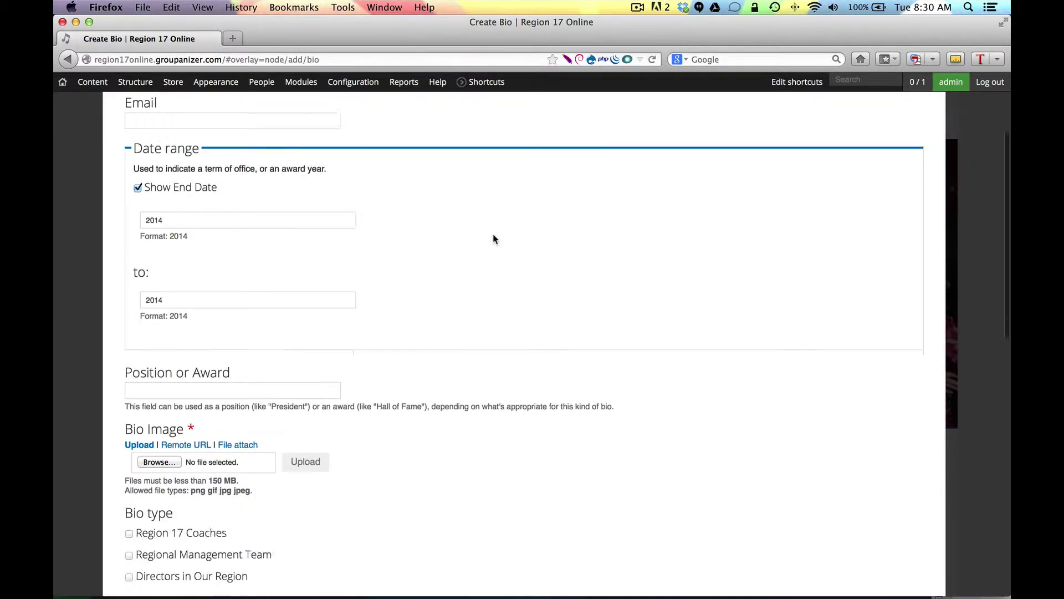
scroll(495, 239, down, 2)
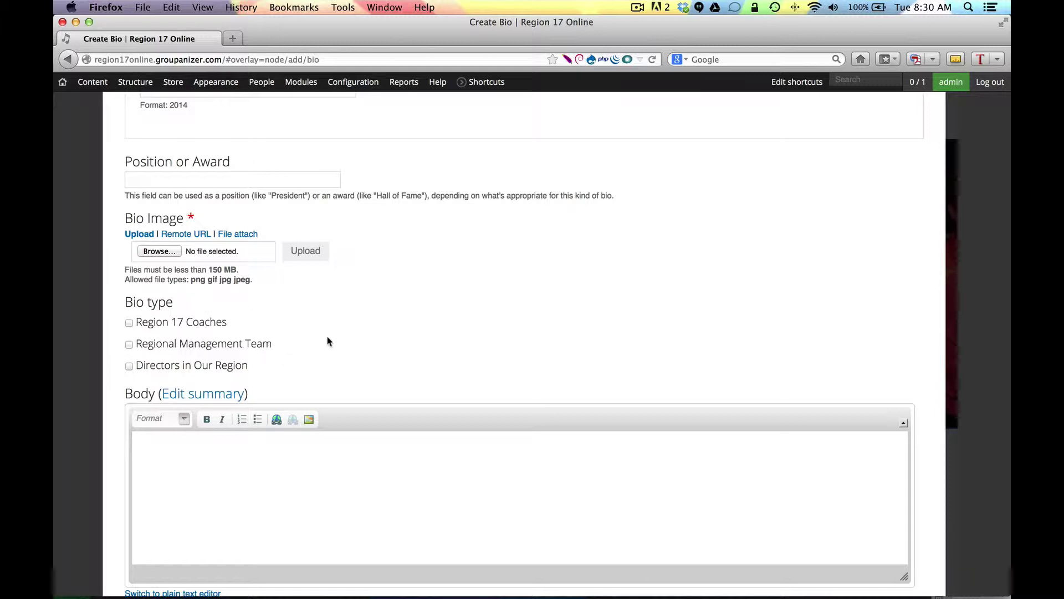
scroll(309, 422, up, 10)
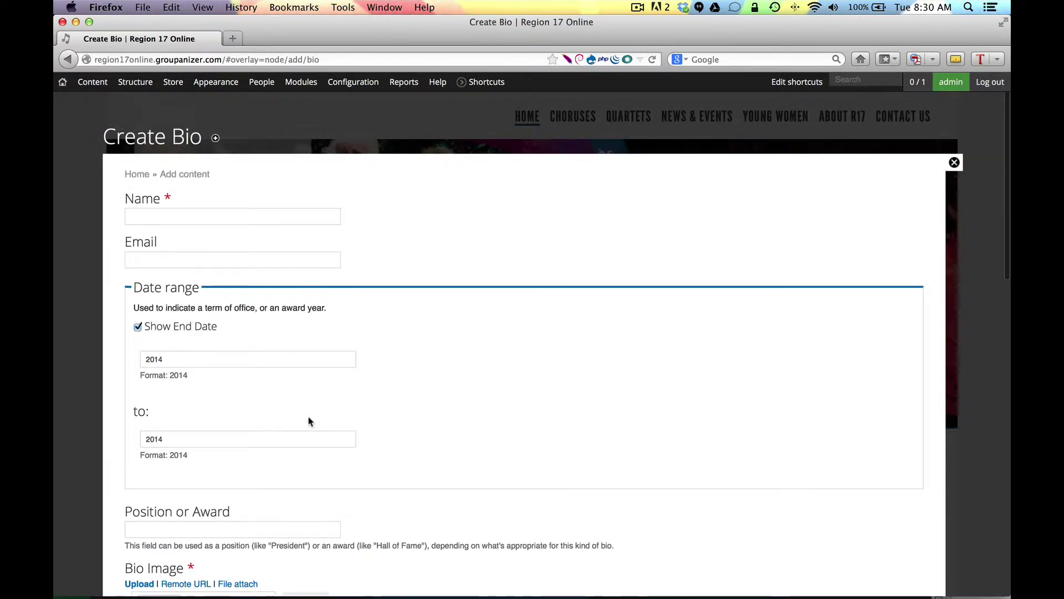
scroll(309, 416, down, 5)
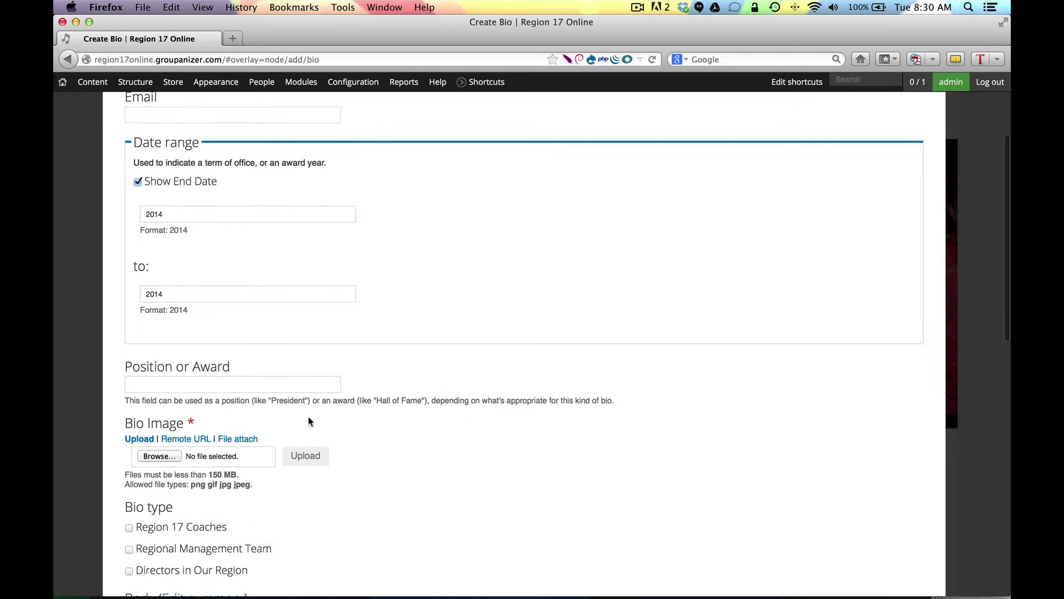
click(137, 178)
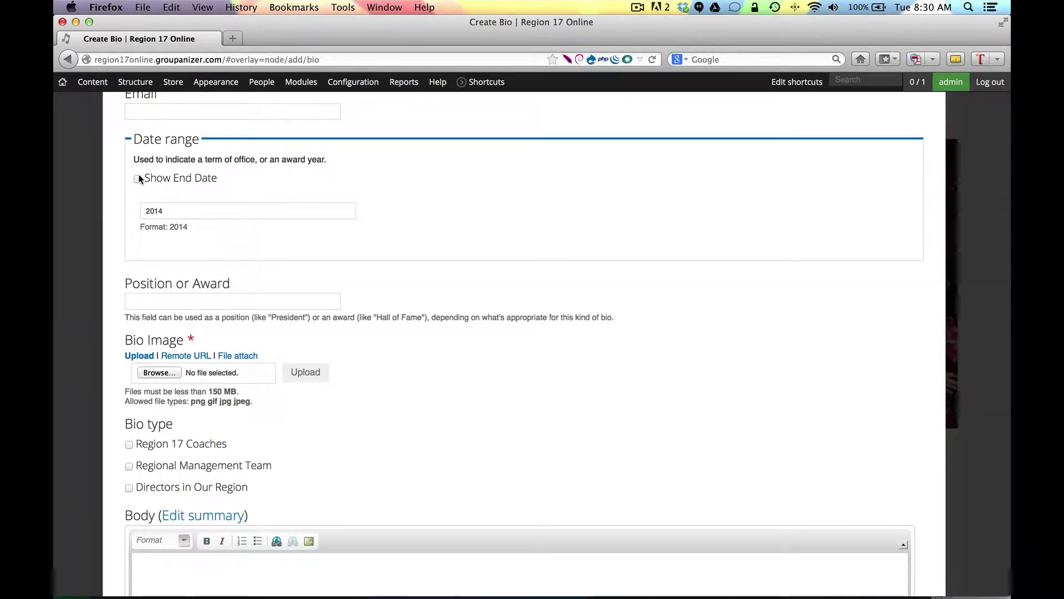
Step: Check the Bio body's text format choices and scroll through the rest of the form
scroll(248, 206, down, 4)
scroll(248, 205, down, 1)
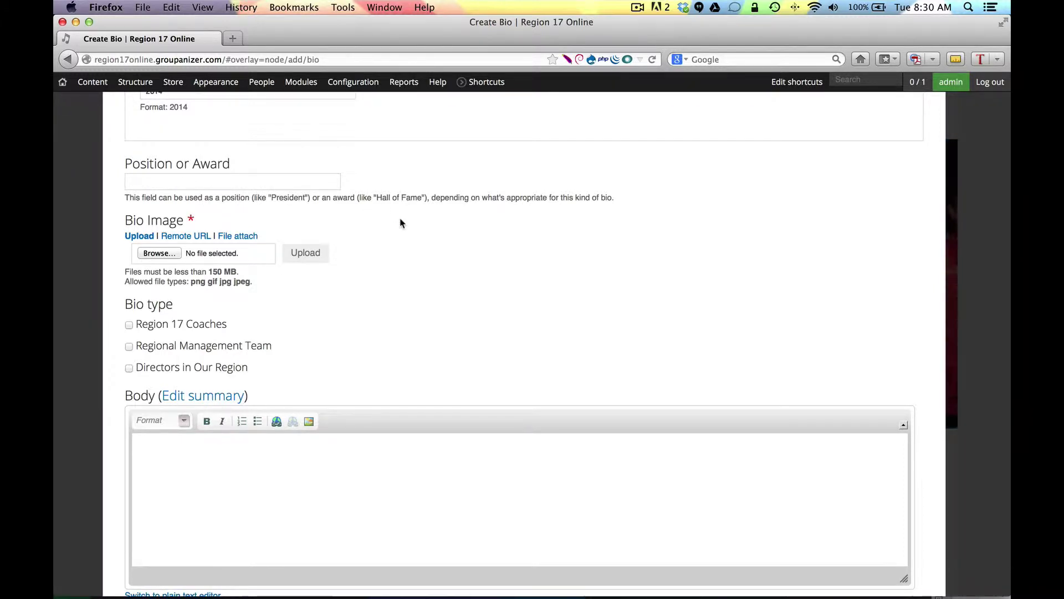
scroll(409, 293, down, 8)
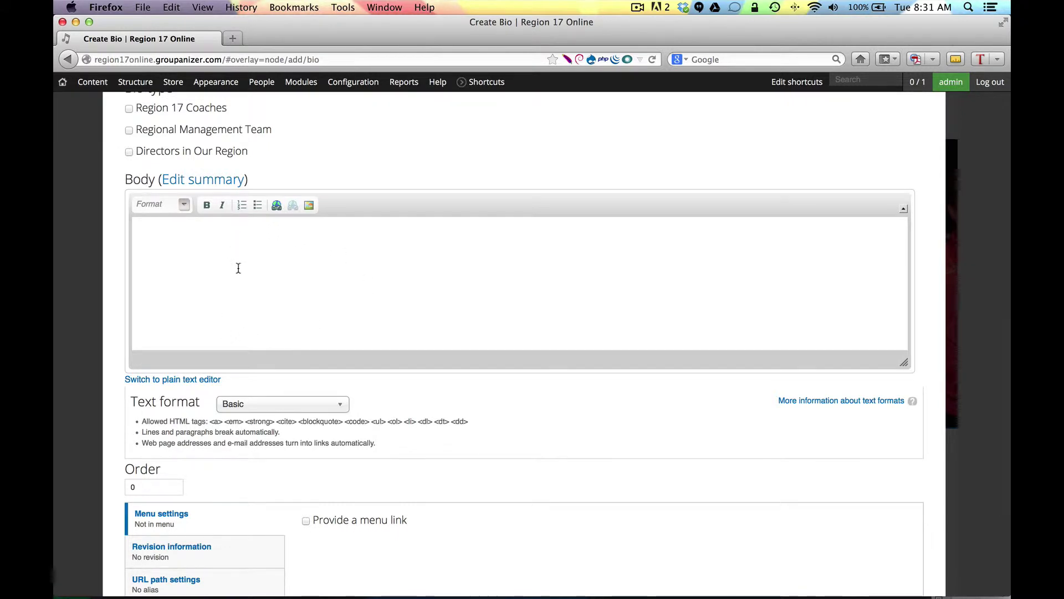
click(238, 404)
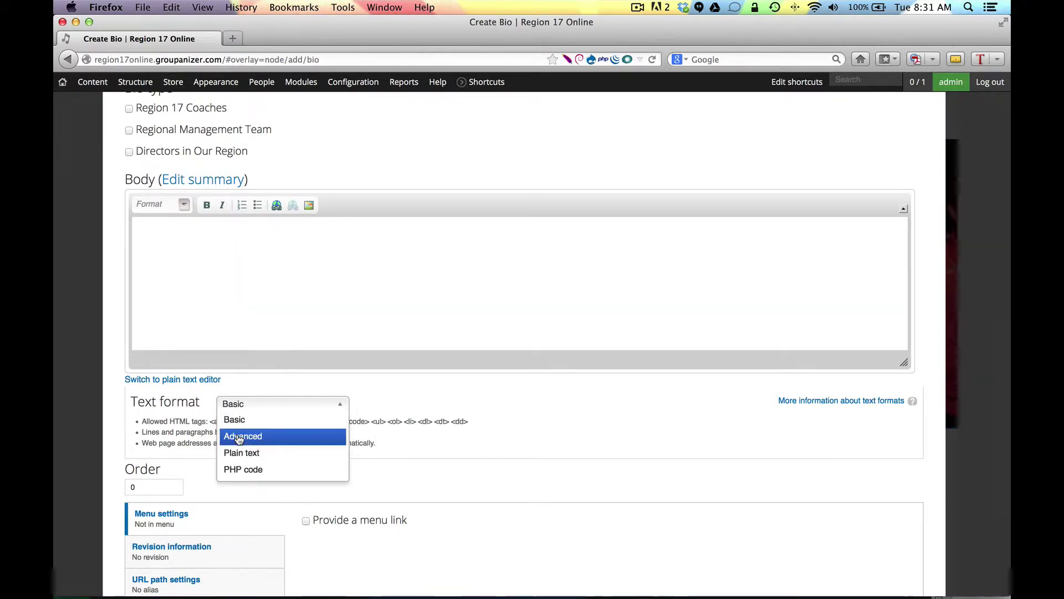
click(430, 220)
scroll(349, 368, down, 7)
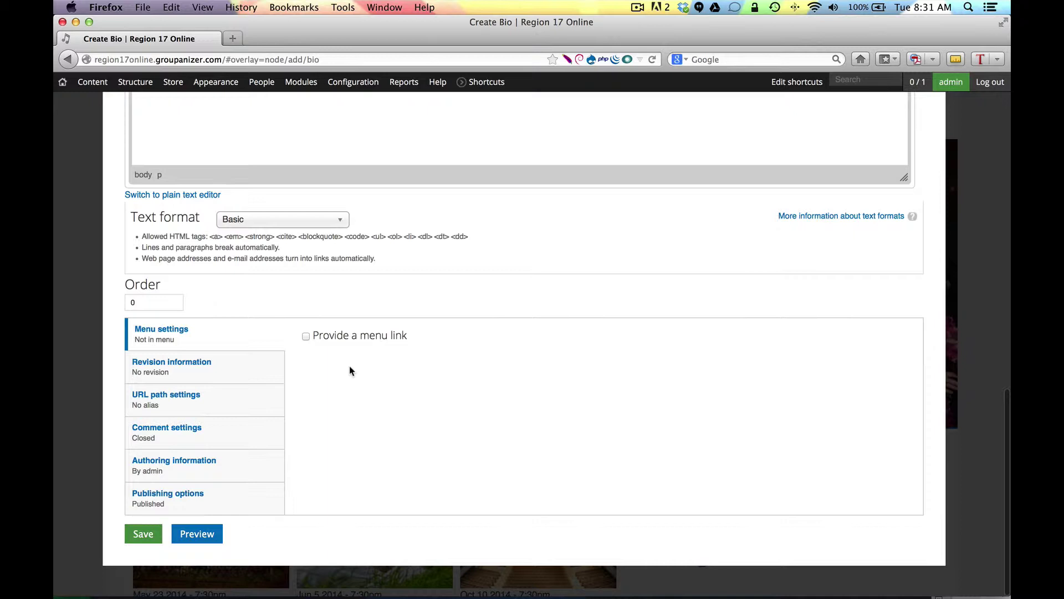
scroll(349, 368, up, 13)
scroll(349, 366, up, 7)
scroll(350, 367, down, 4)
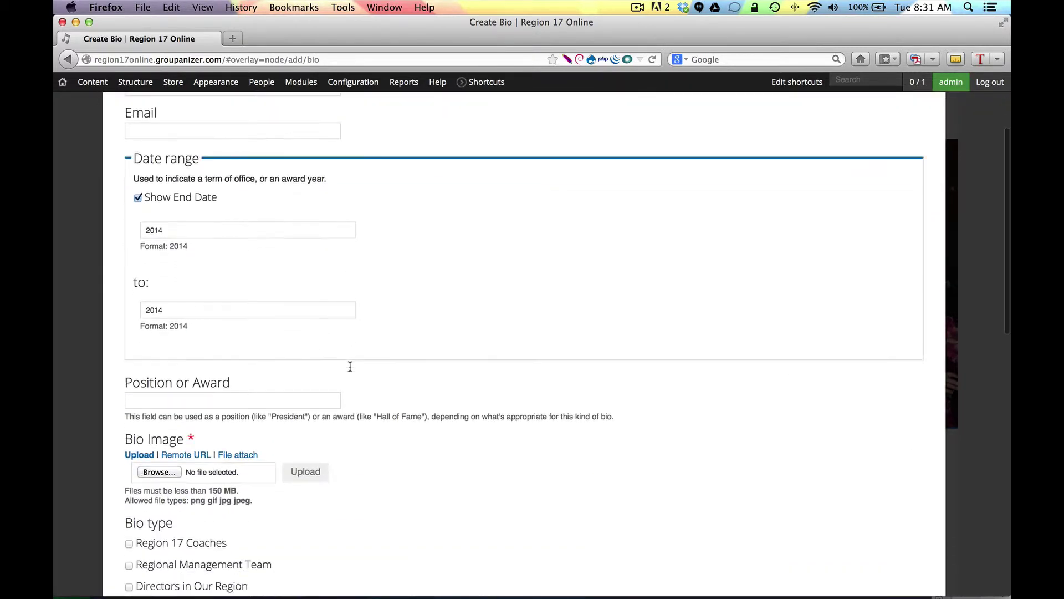
scroll(350, 366, down, 1)
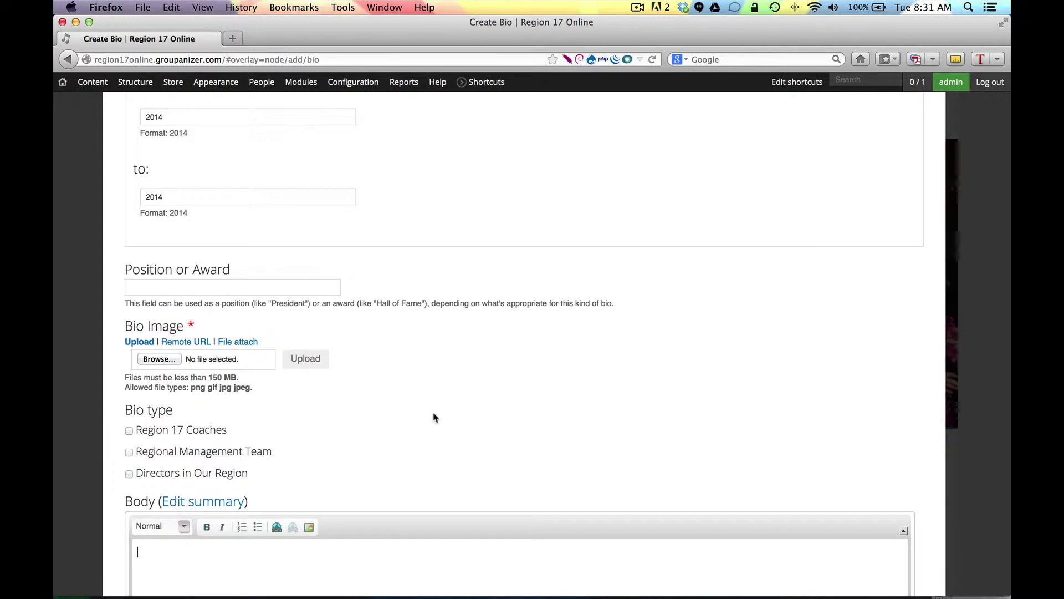
scroll(432, 414, down, 3)
scroll(434, 417, down, 6)
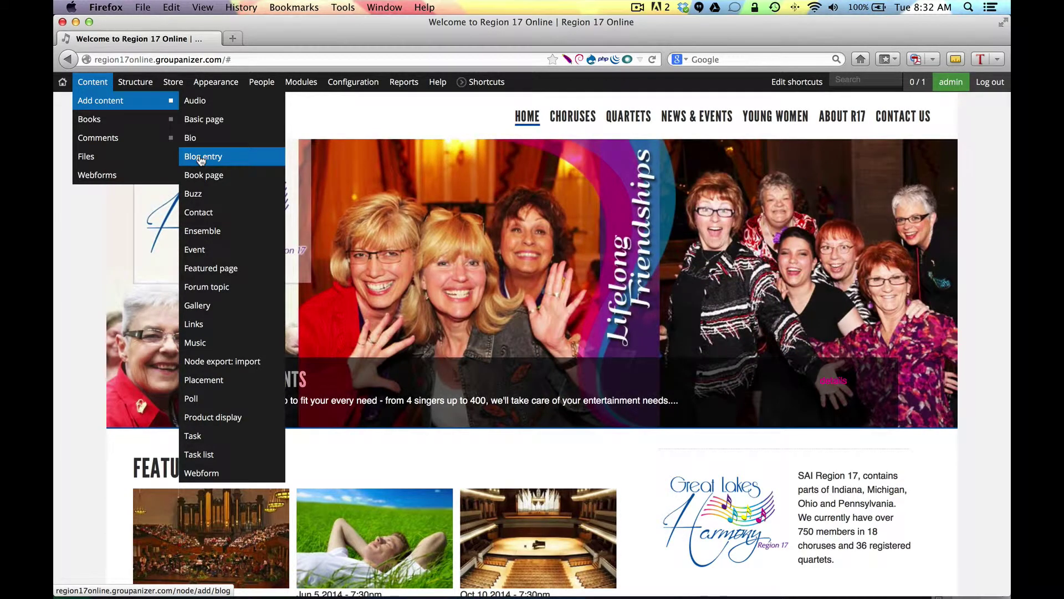
click(202, 158)
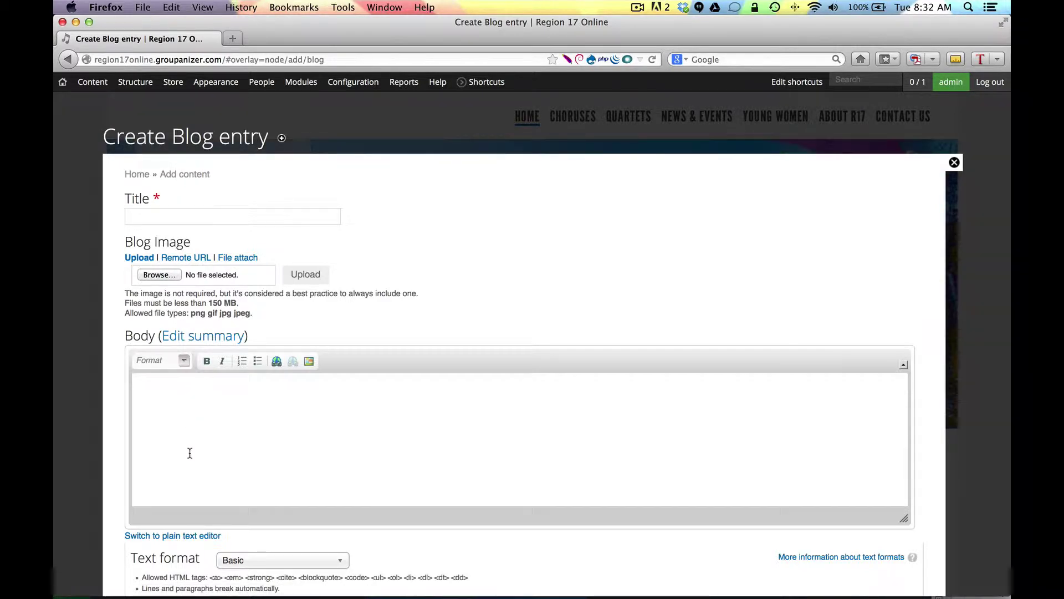
scroll(190, 451, down, 5)
scroll(470, 290, up, 5)
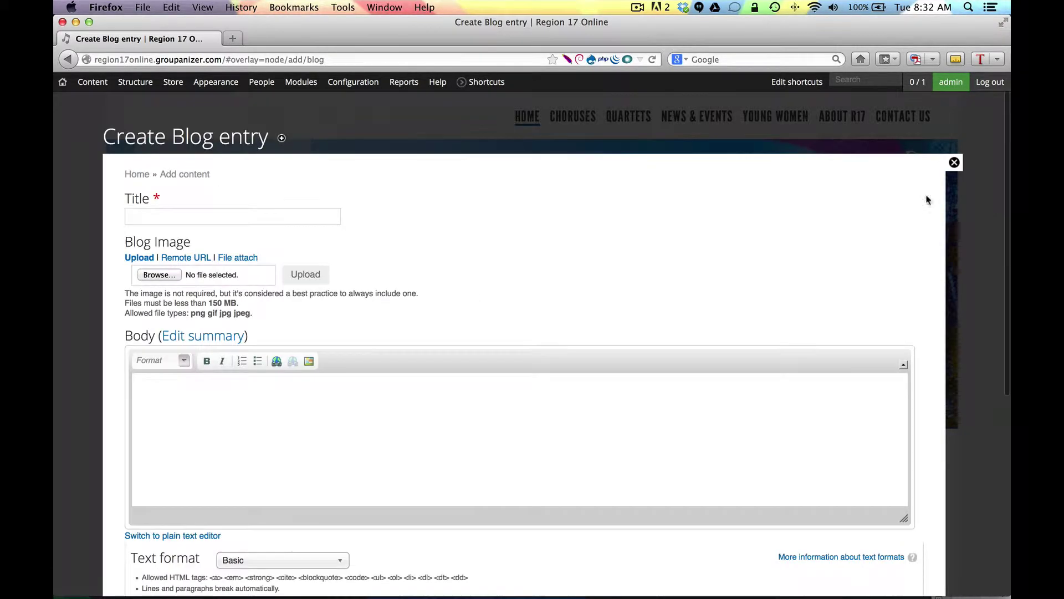
Step: Close the Blog entry form unsaved and show the Content > Add content submenu
click(953, 161)
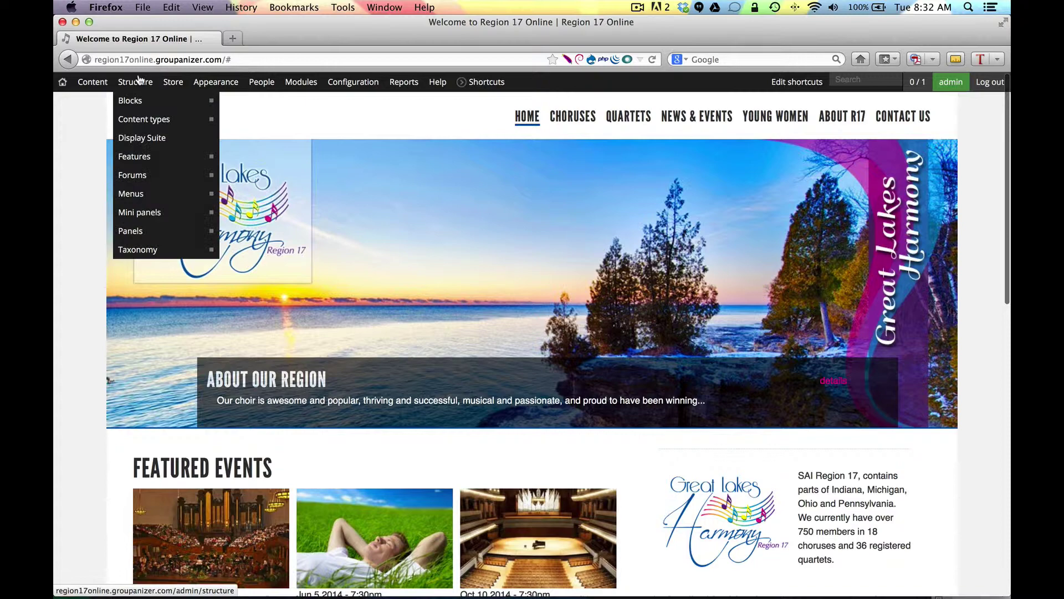
mouse_move(92, 81)
mouse_move(101, 101)
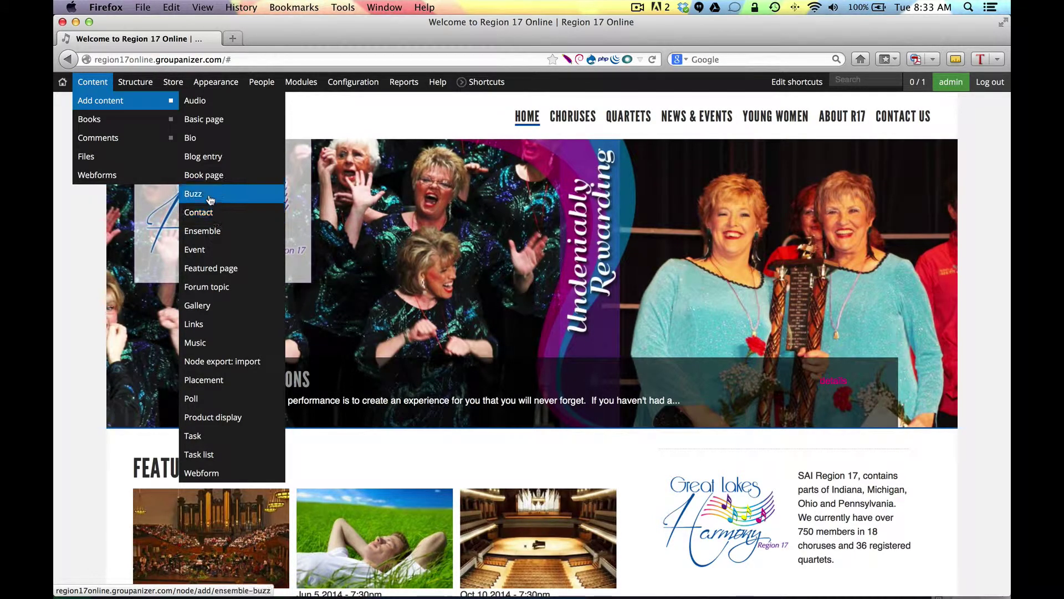
Step: Start a new Ensemble entry, set its type to Choruses, and scroll through the form
click(204, 231)
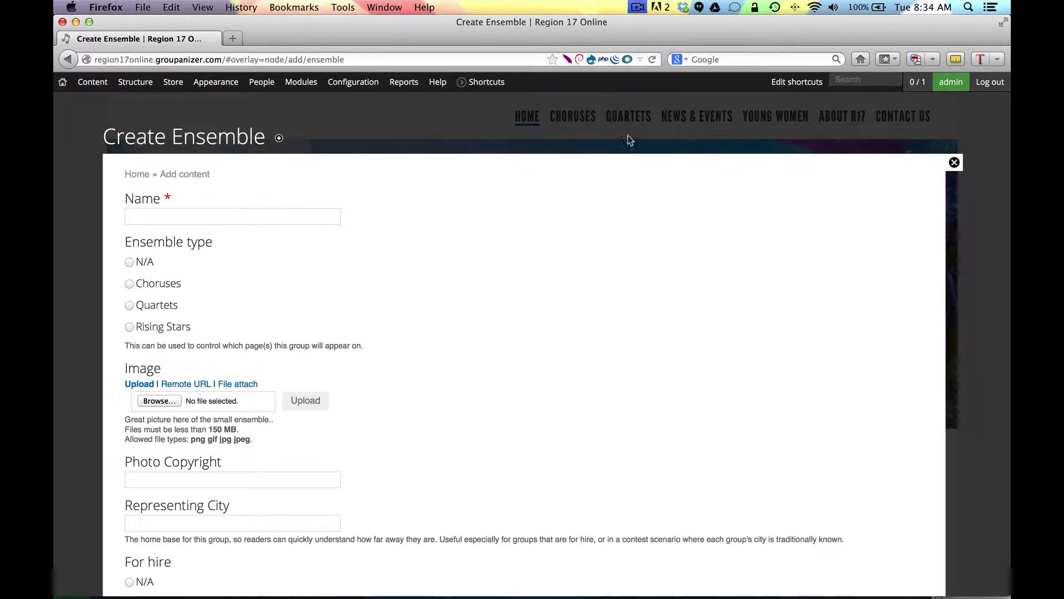
click(143, 283)
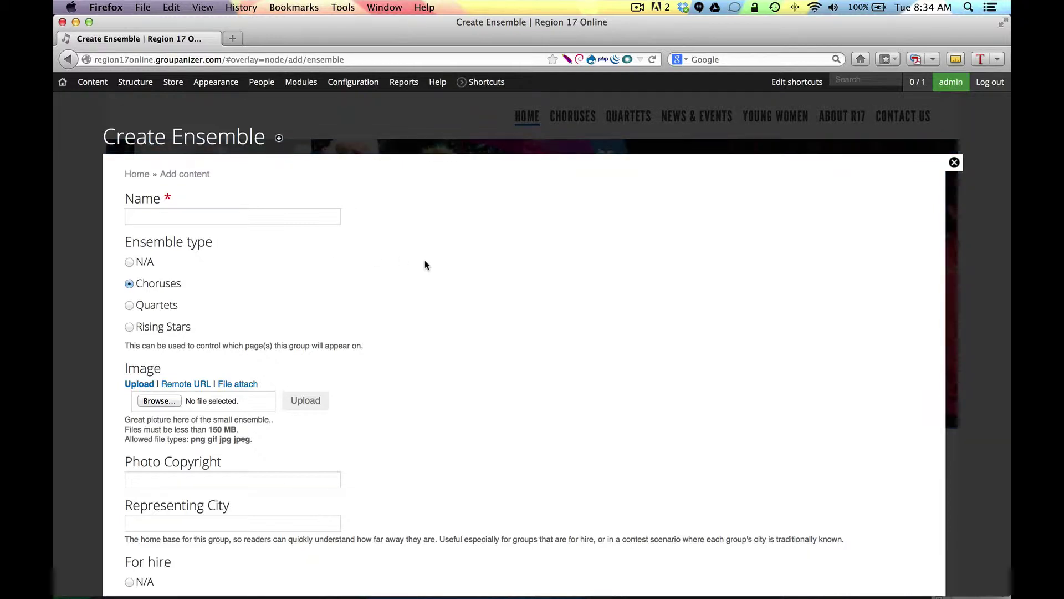
scroll(425, 261, down, 5)
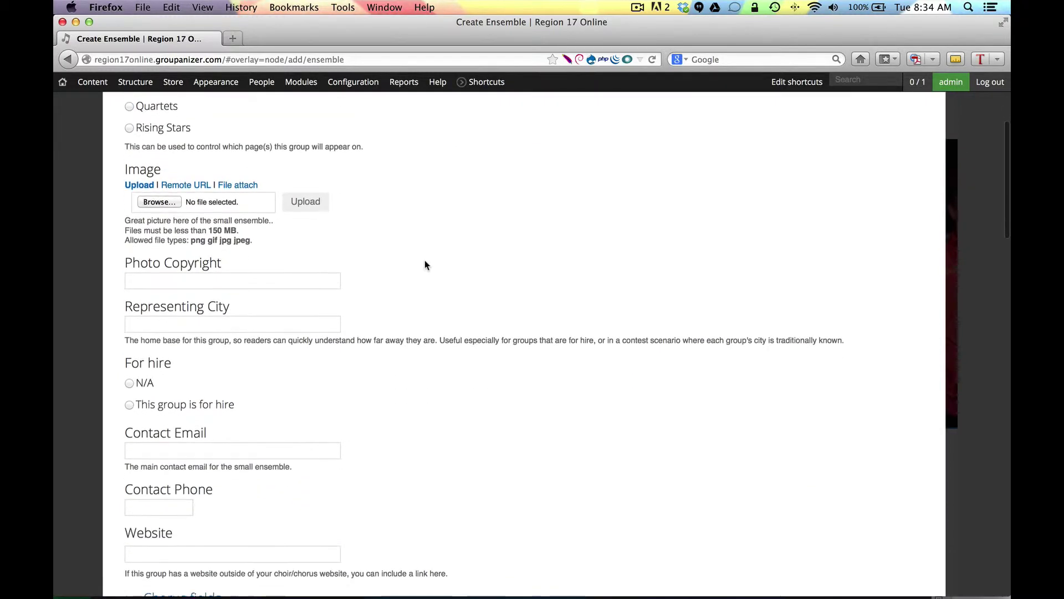
scroll(425, 261, down, 8)
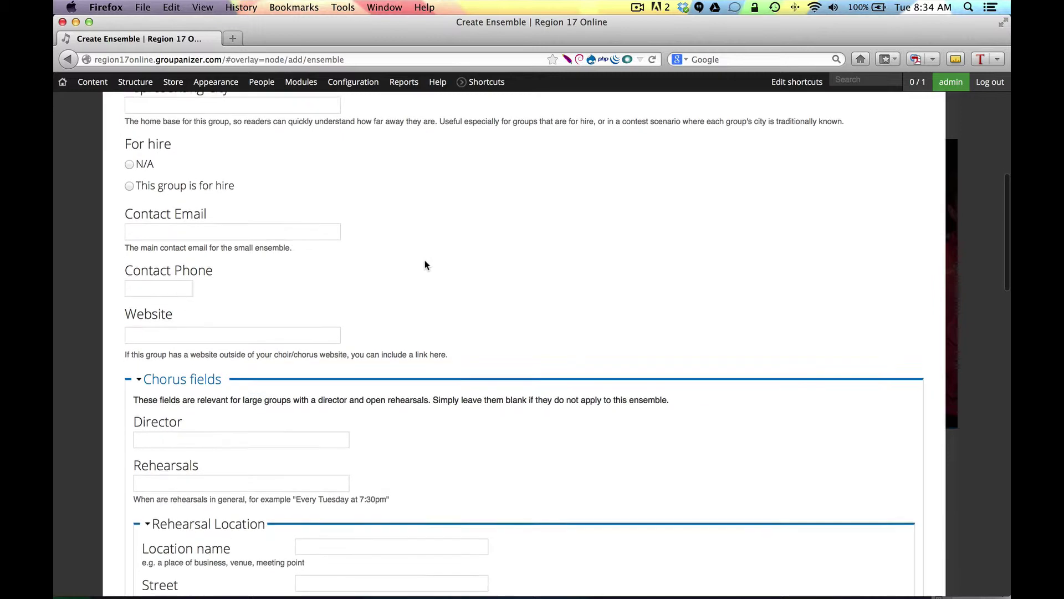
scroll(425, 260, down, 12)
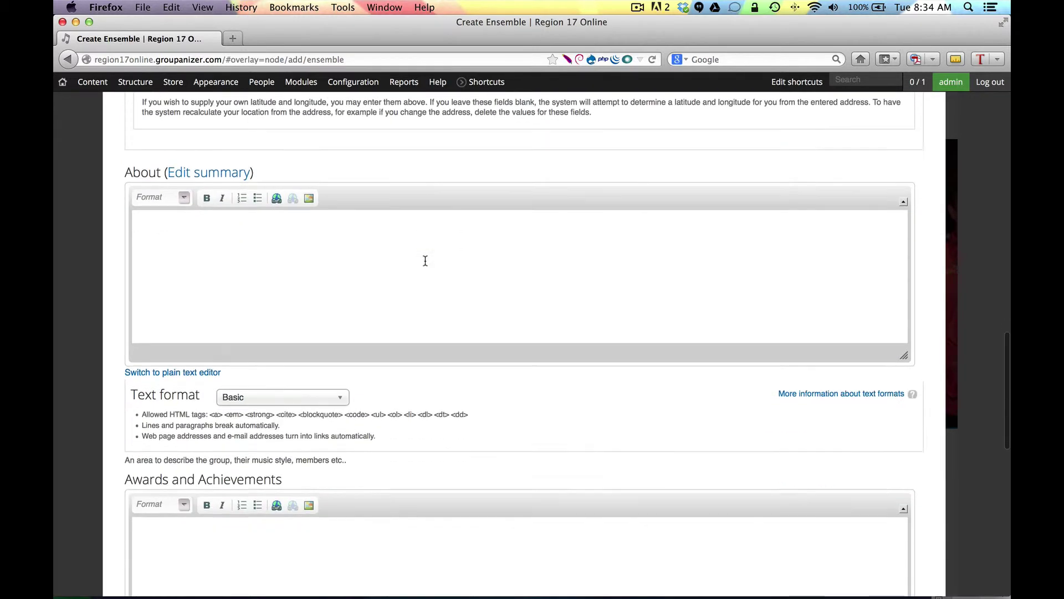
scroll(424, 261, down, 3)
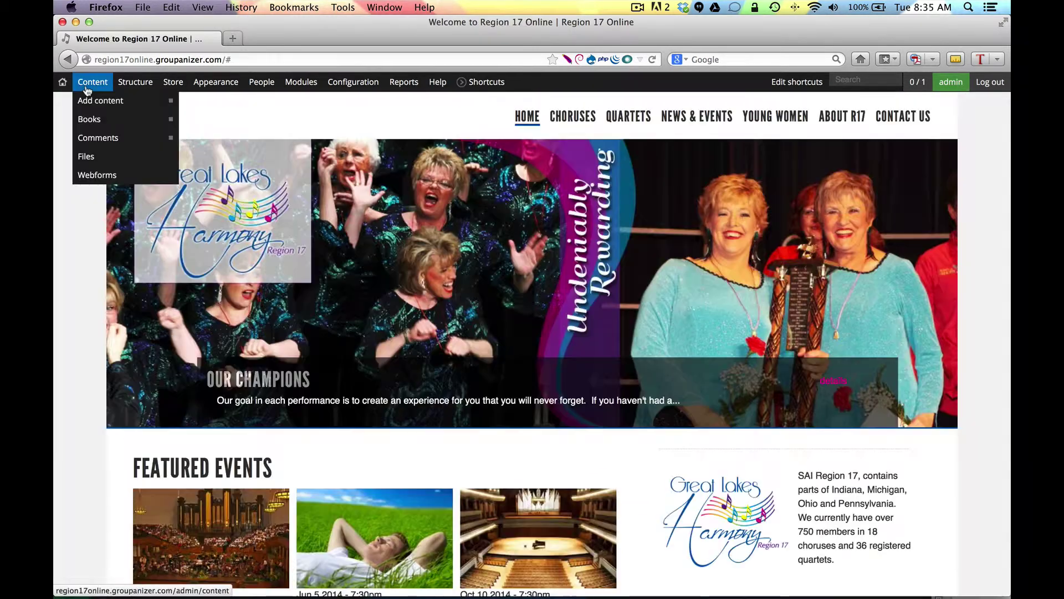
mouse_move(92, 112)
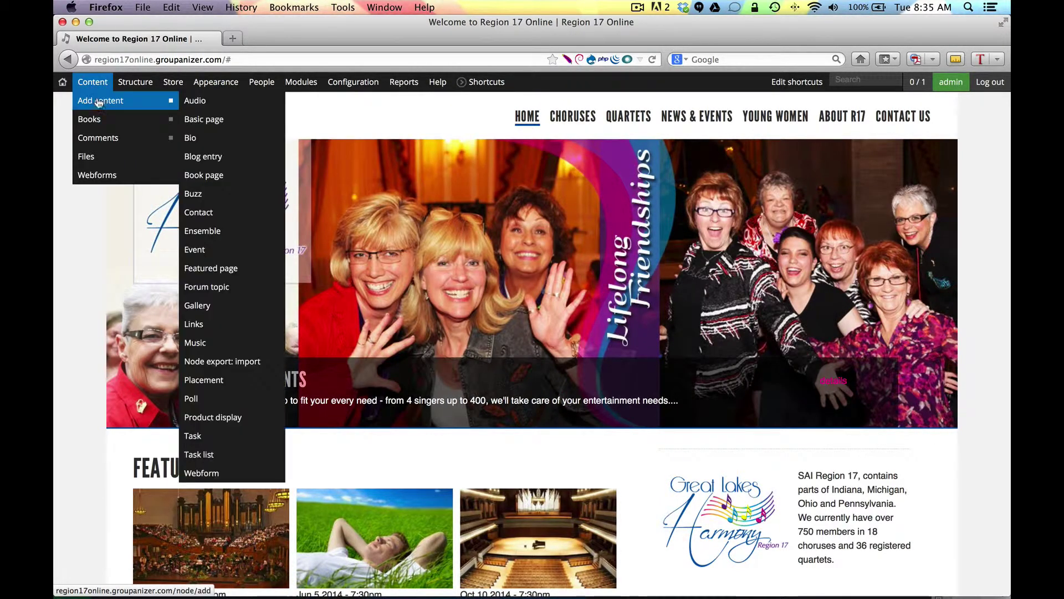
click(194, 249)
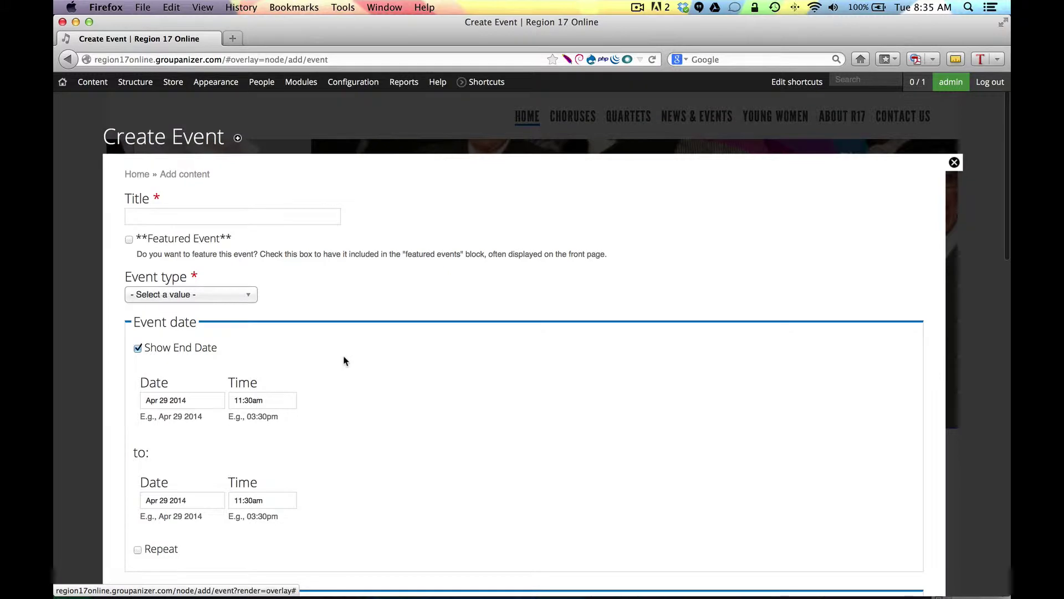
scroll(344, 361, down, 12)
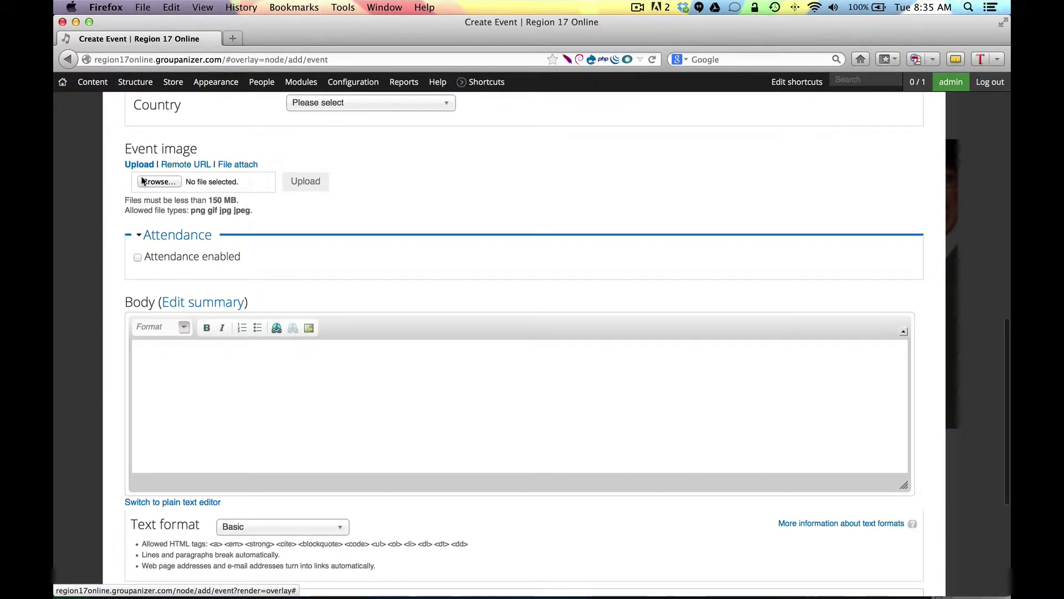
scroll(406, 223, up, 10)
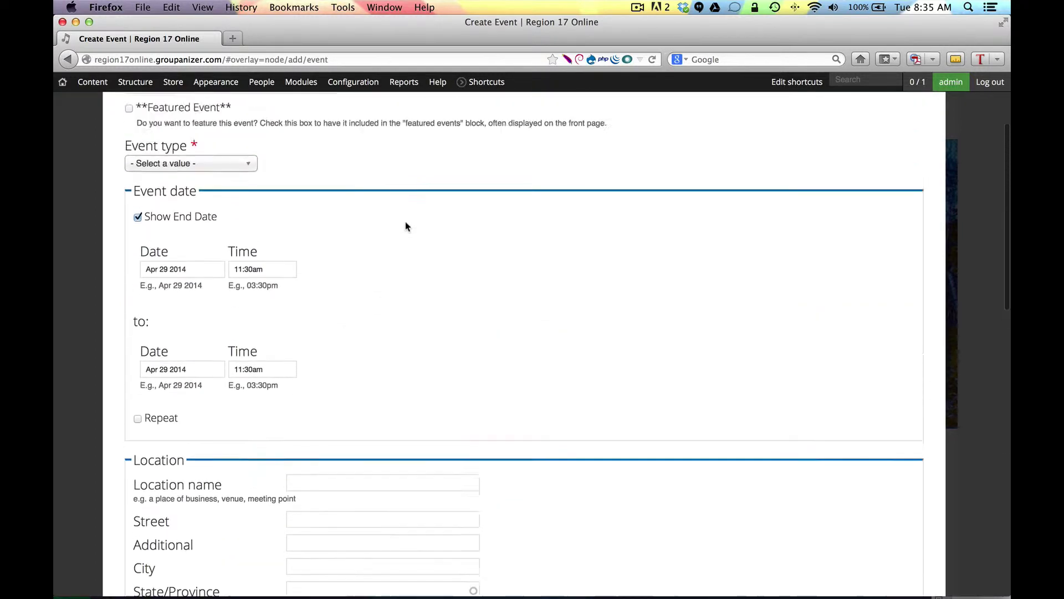
scroll(405, 225, up, 3)
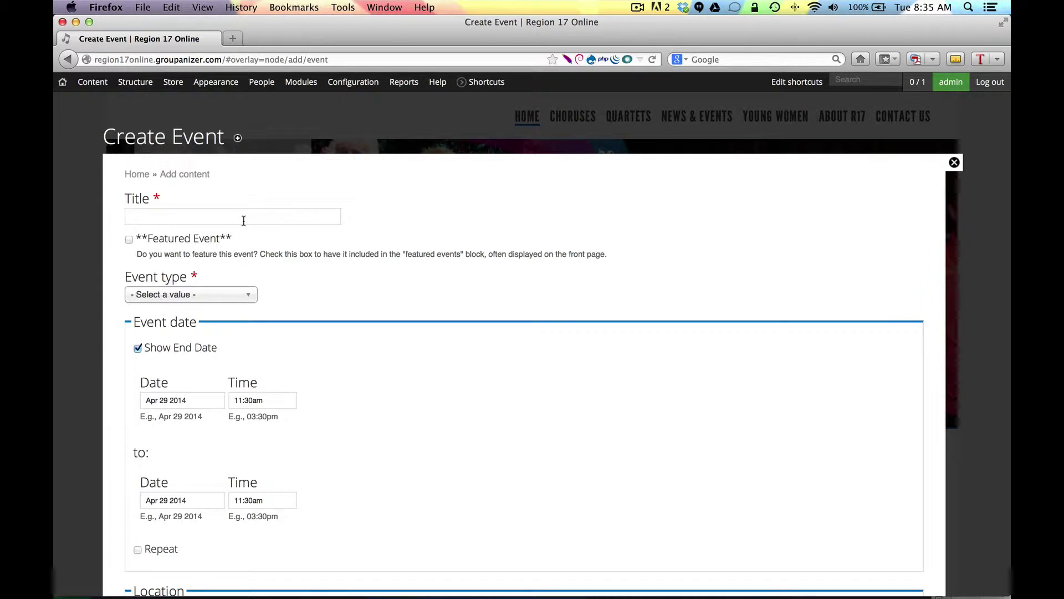
Step: Close the event form, open a blank Featured page form, then close it unsaved
click(955, 166)
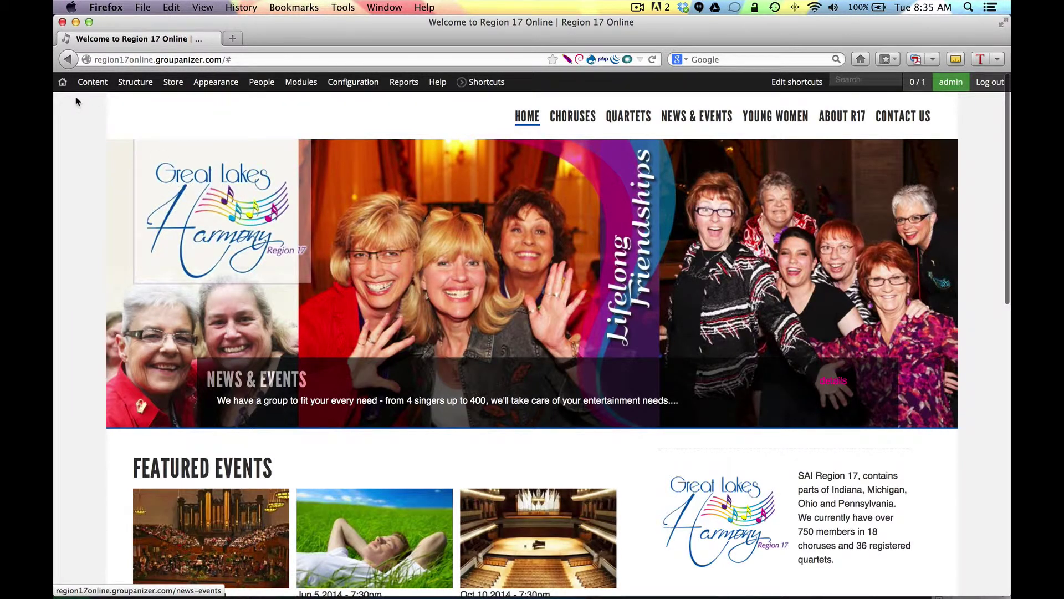
mouse_move(92, 83)
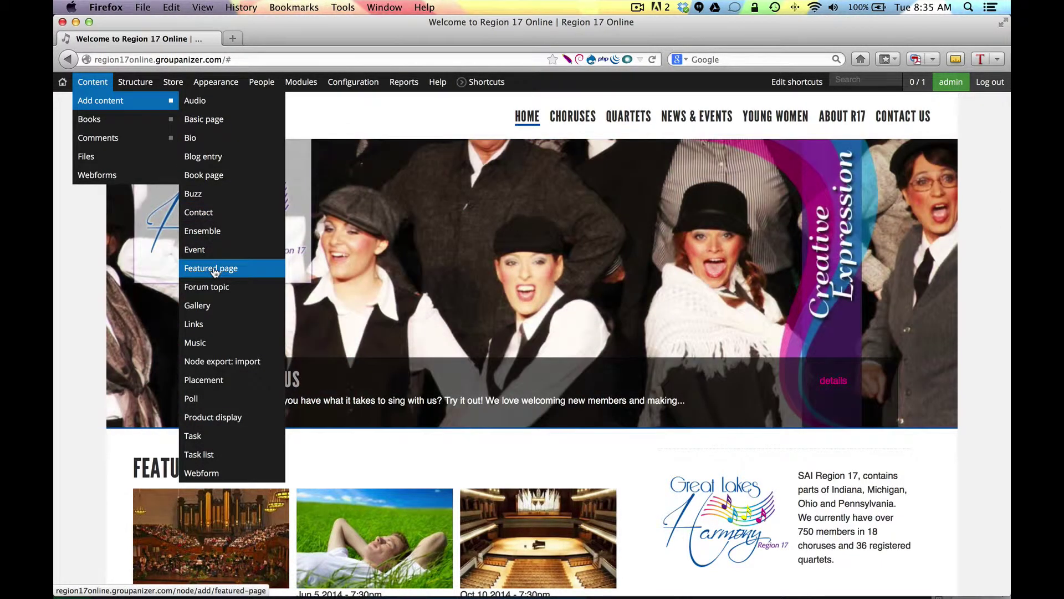
click(215, 271)
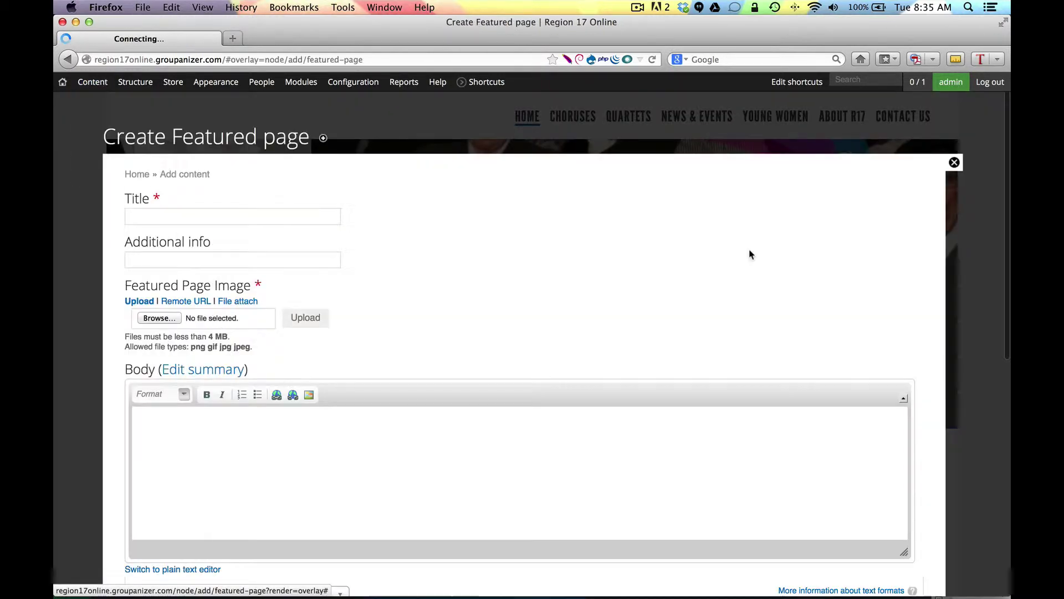
click(953, 162)
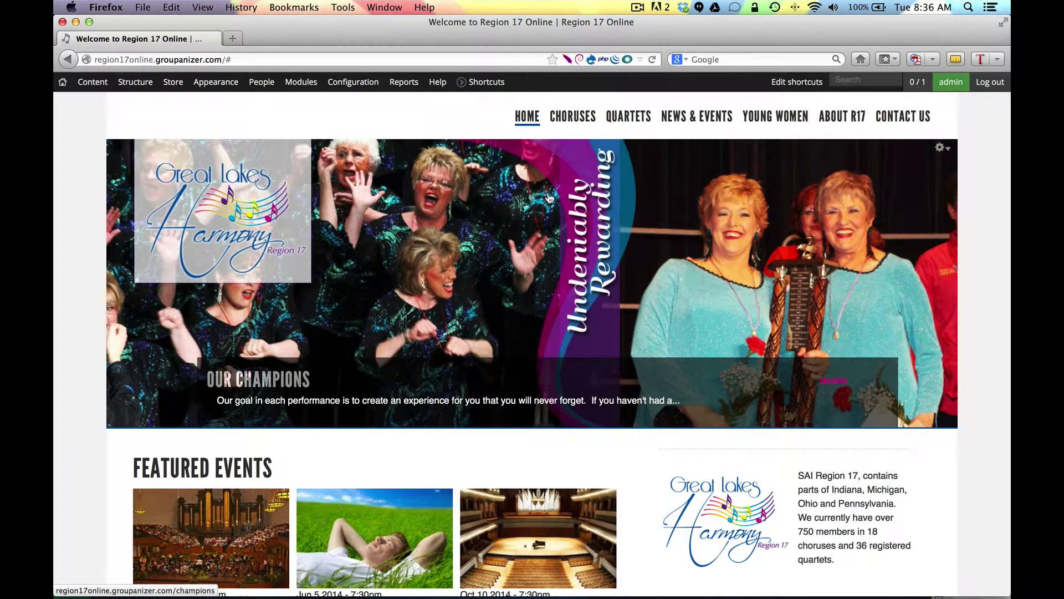
click(548, 258)
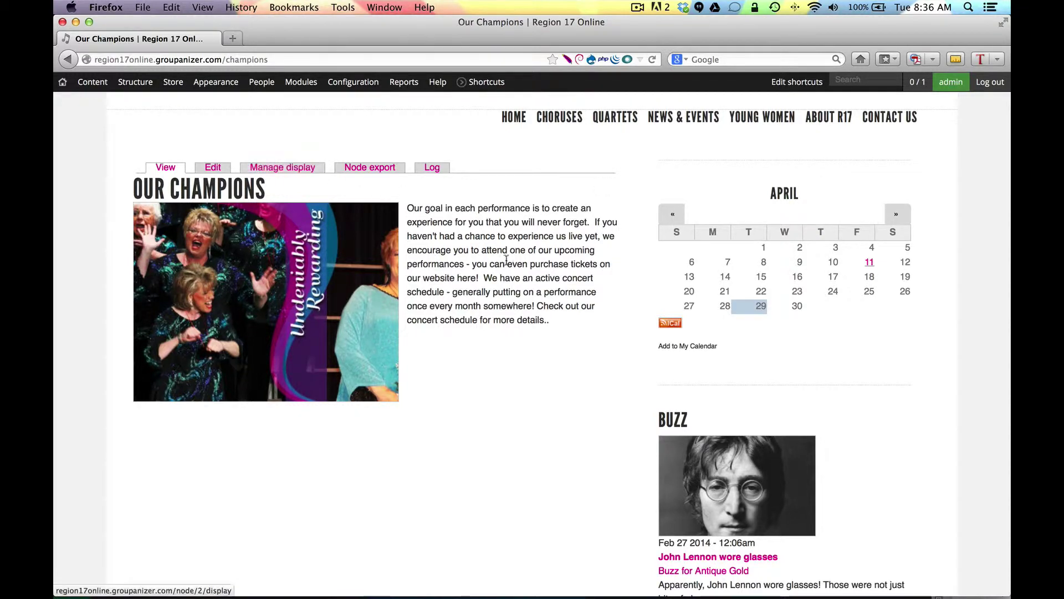
click(513, 116)
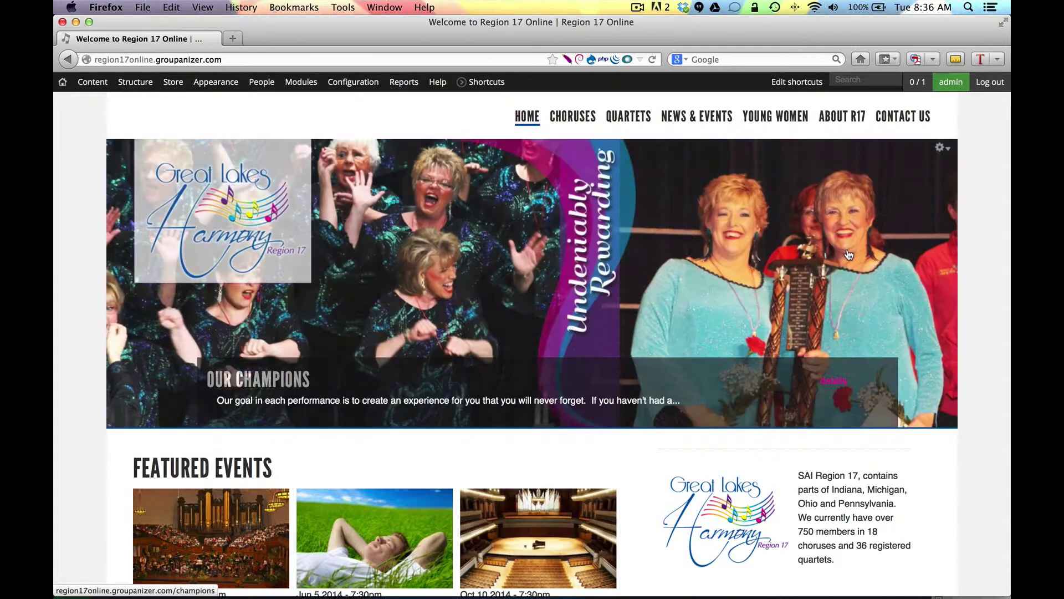
mouse_move(92, 88)
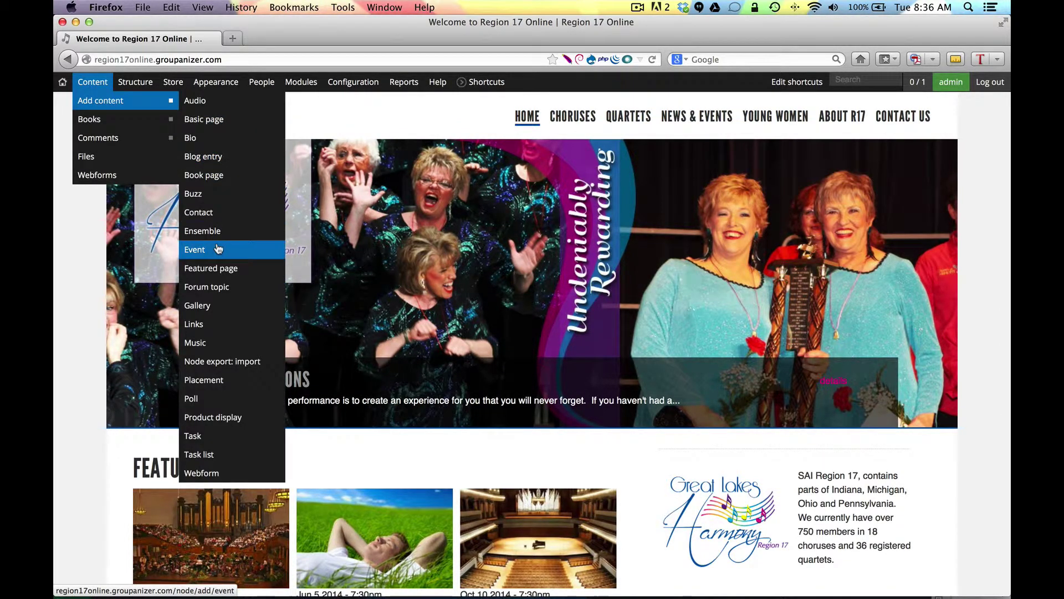
click(208, 306)
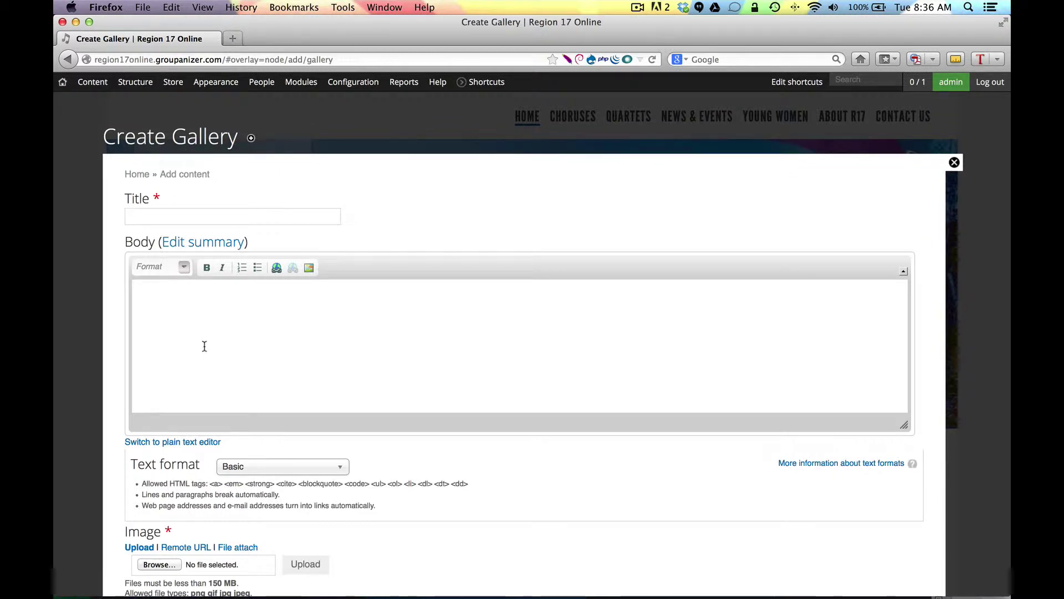
scroll(225, 414, down, 3)
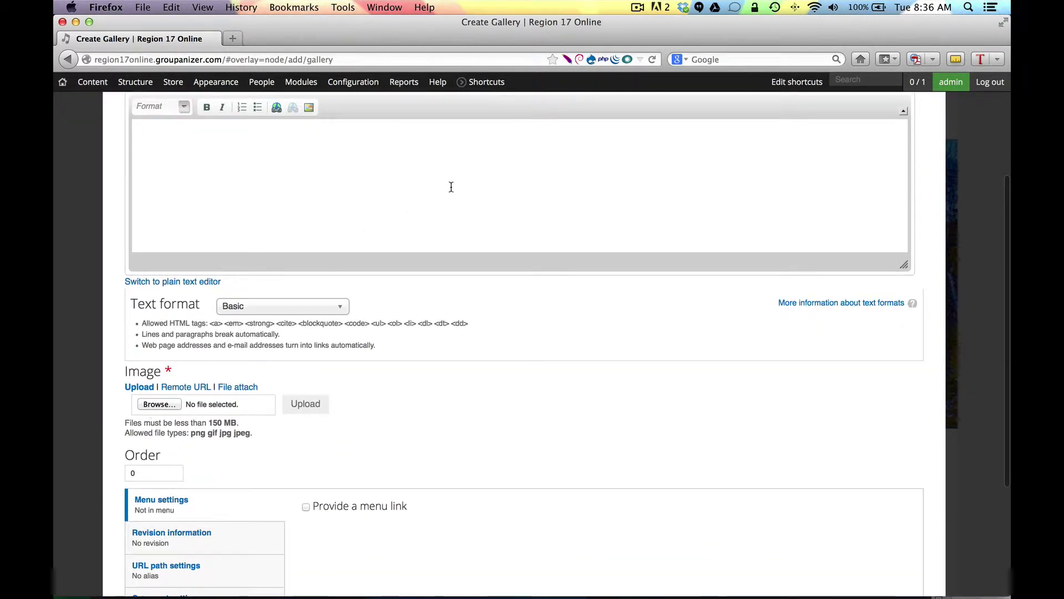
scroll(360, 188, up, 3)
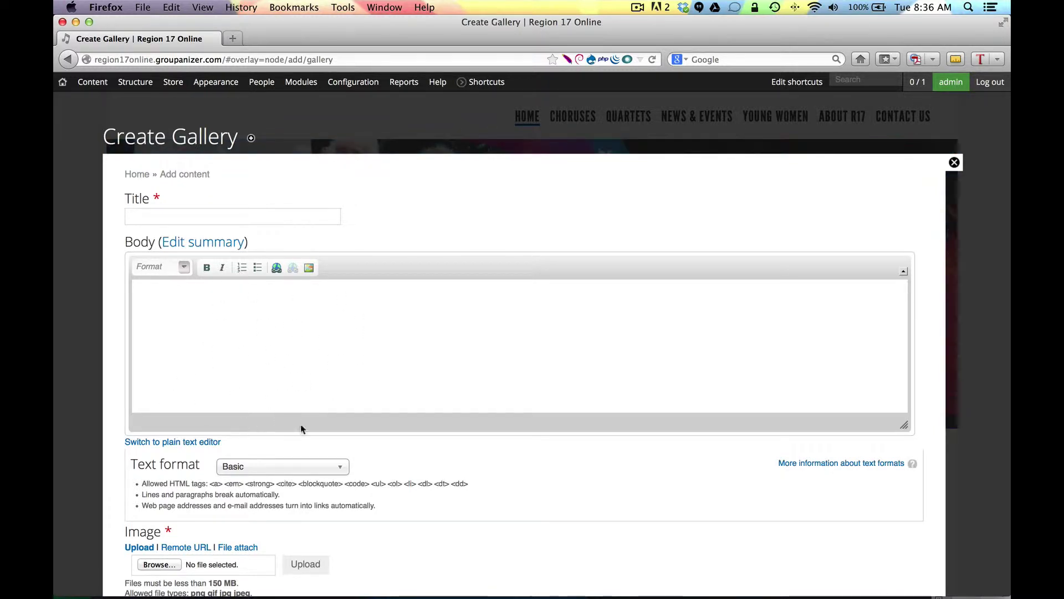
click(273, 472)
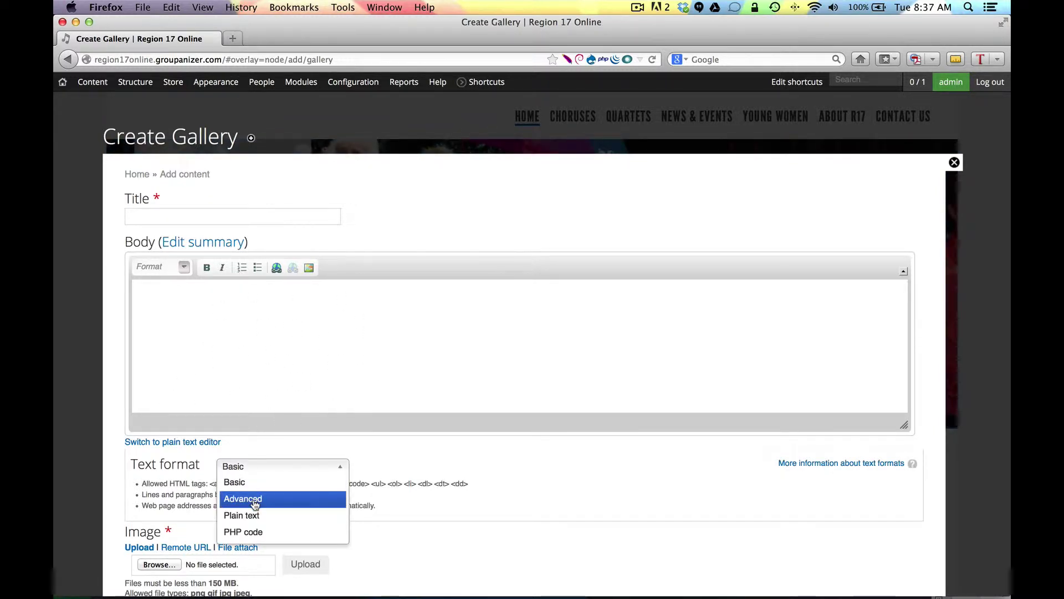
click(580, 477)
scroll(580, 478, down, 5)
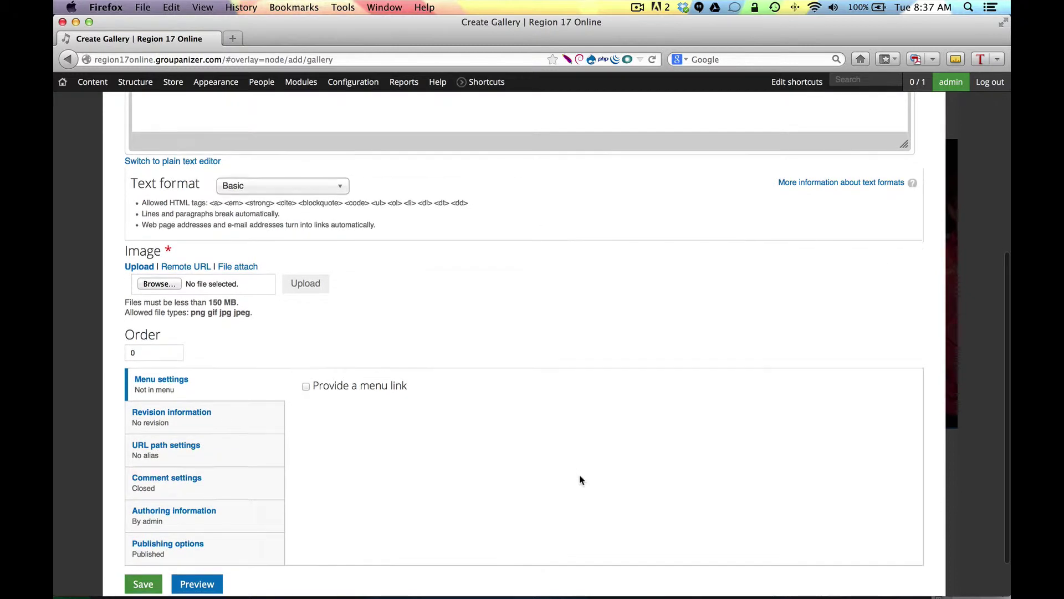
scroll(514, 405, up, 5)
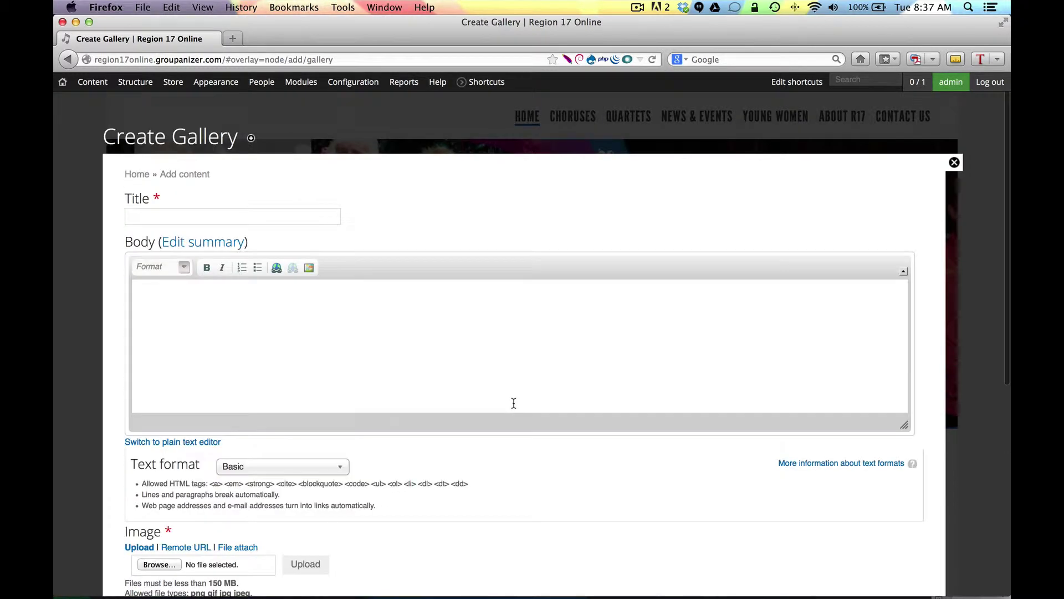
scroll(514, 511, down, 3)
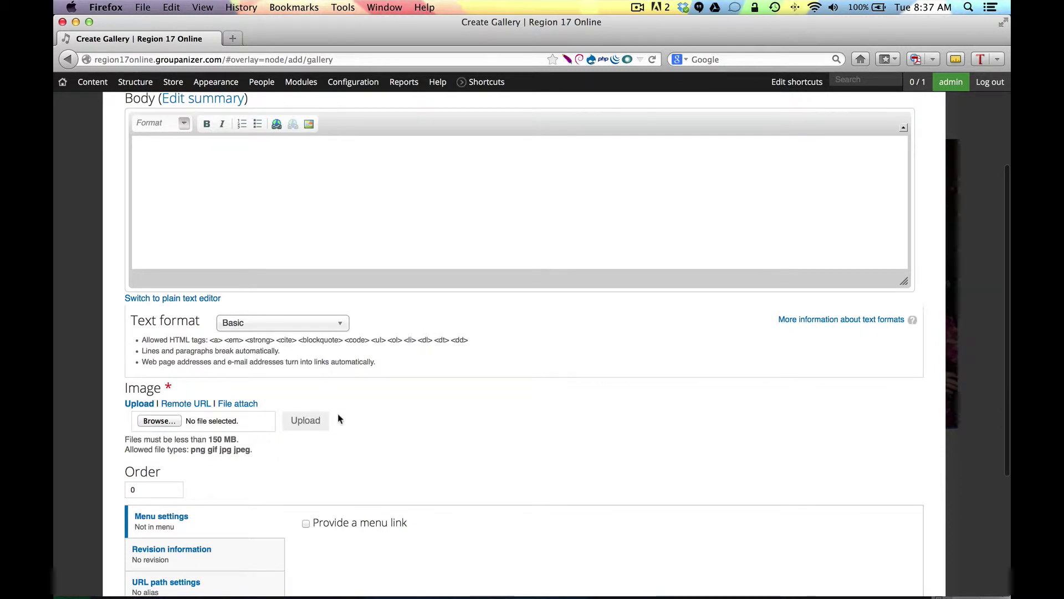
key(Escape)
mouse_move(111, 100)
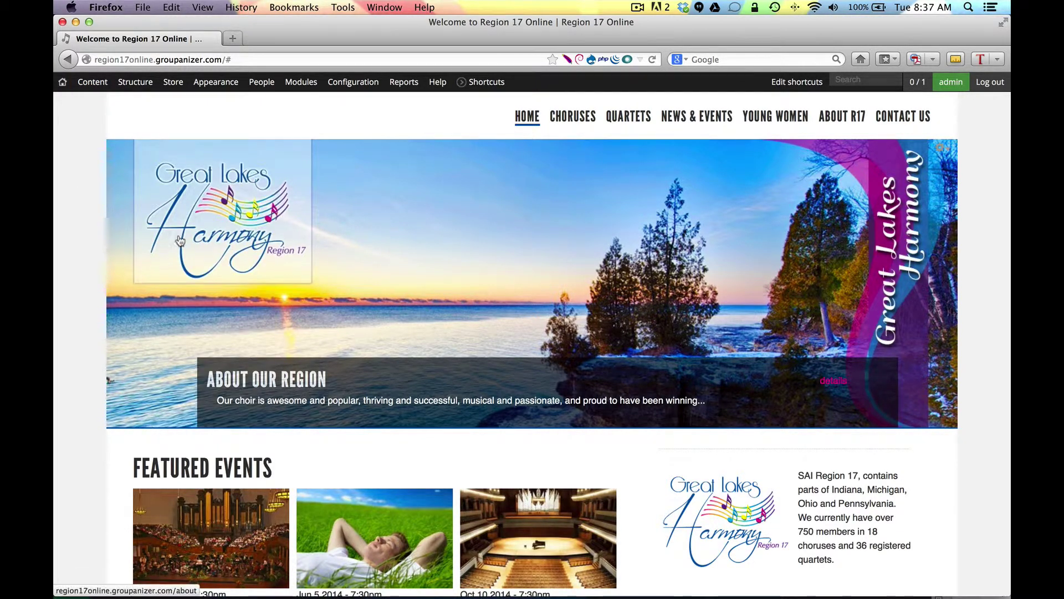
scroll(139, 432, down, 10)
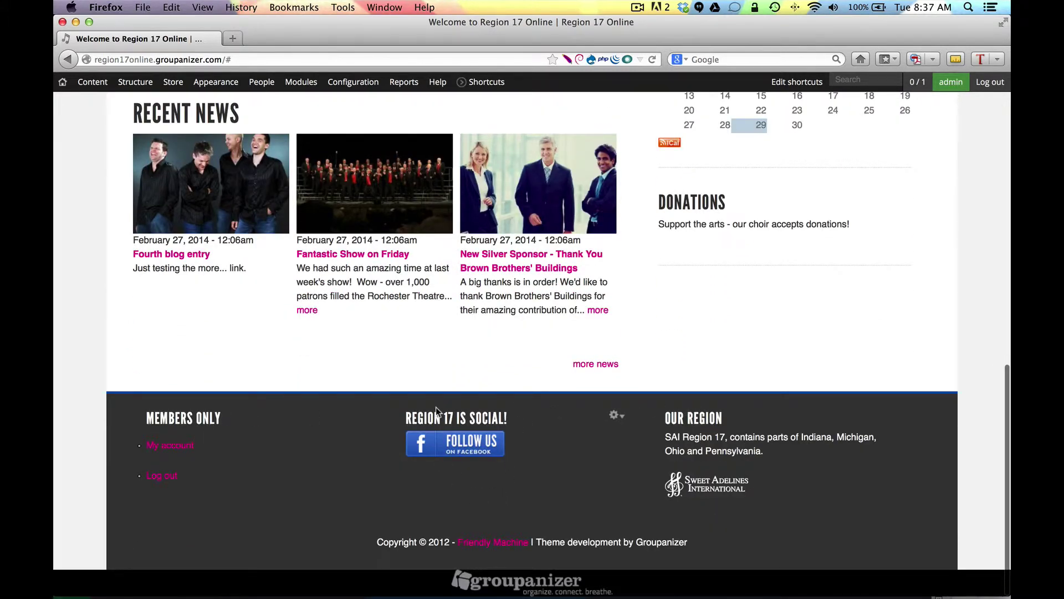
scroll(99, 314, up, 10)
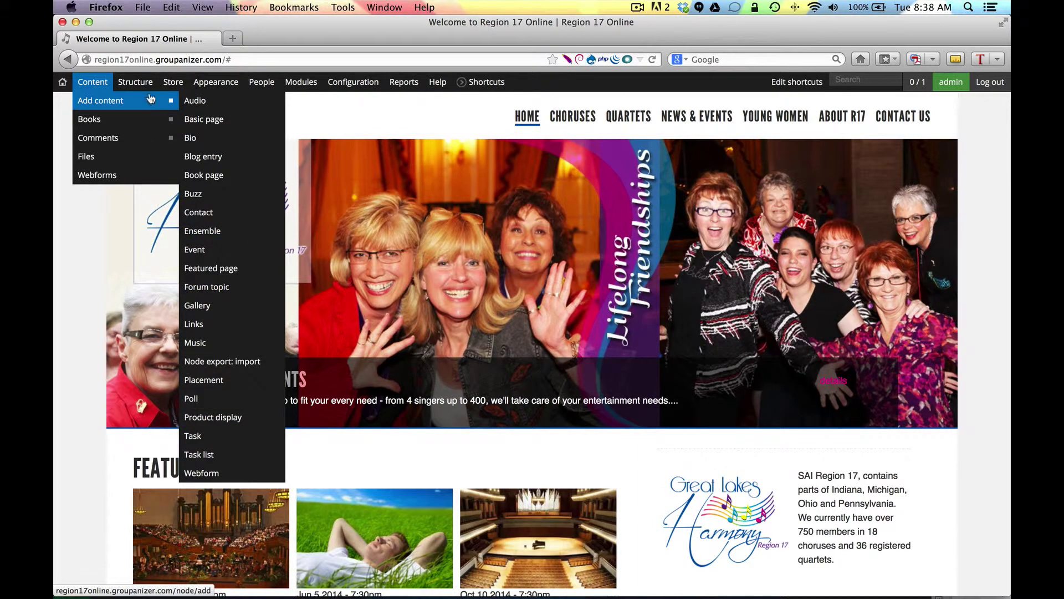
mouse_move(171, 86)
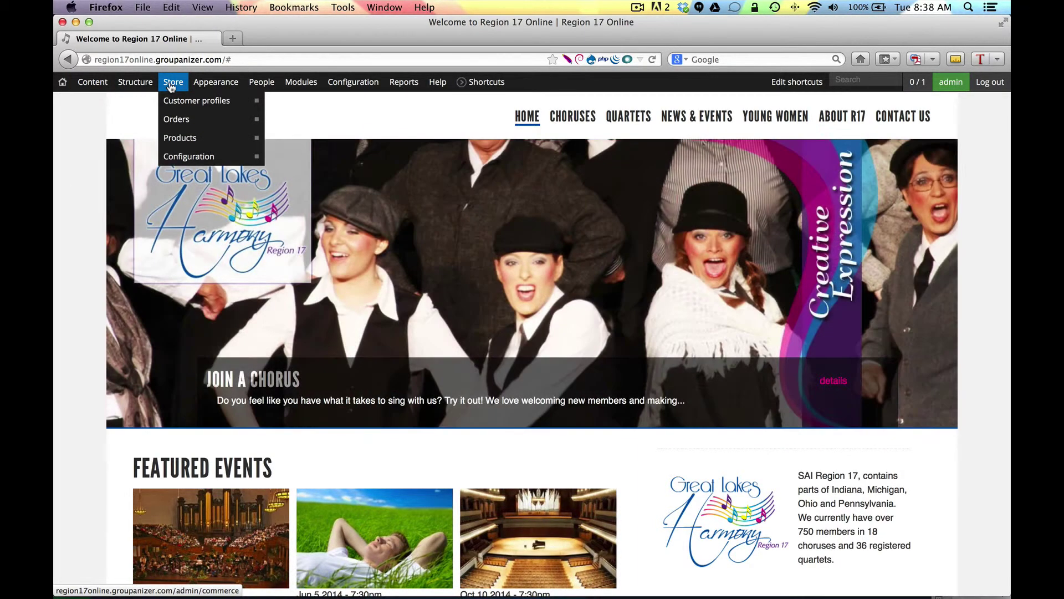
click(171, 86)
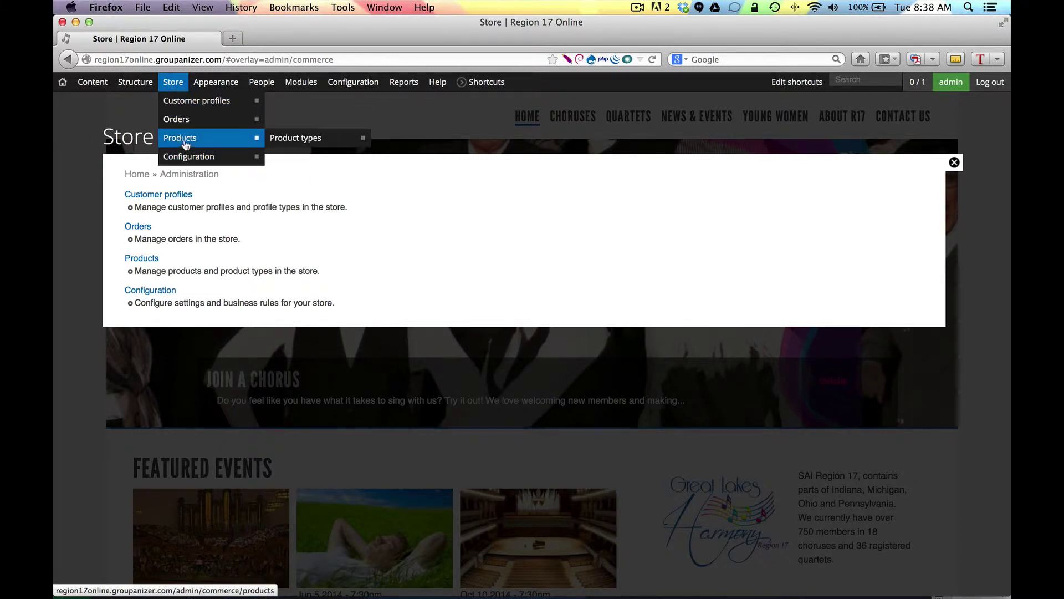
mouse_move(183, 105)
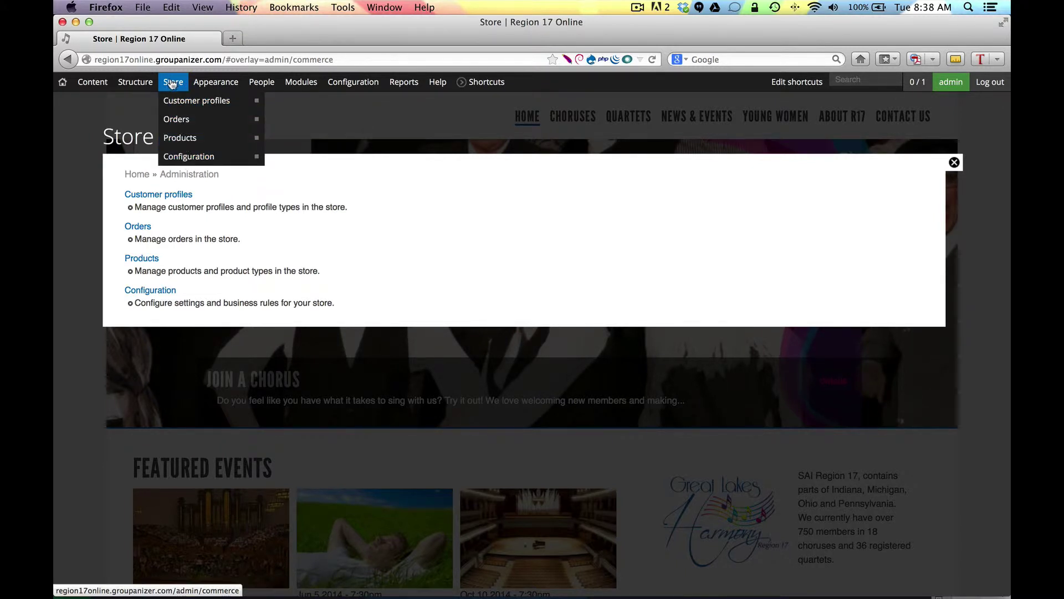
click(954, 163)
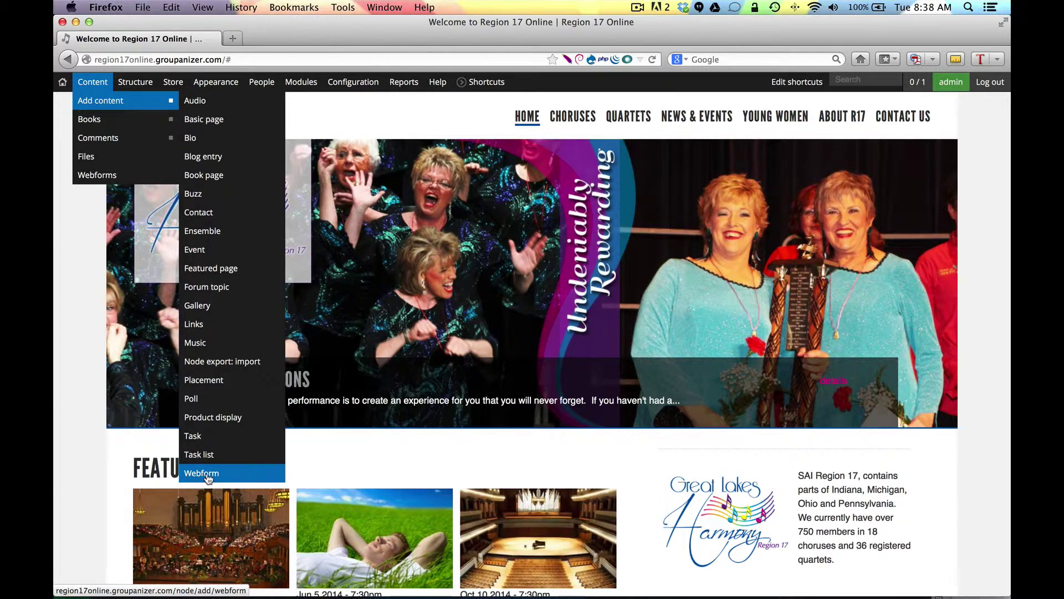
Step: Open a blank Create Webform form and scroll through its default settings
click(207, 474)
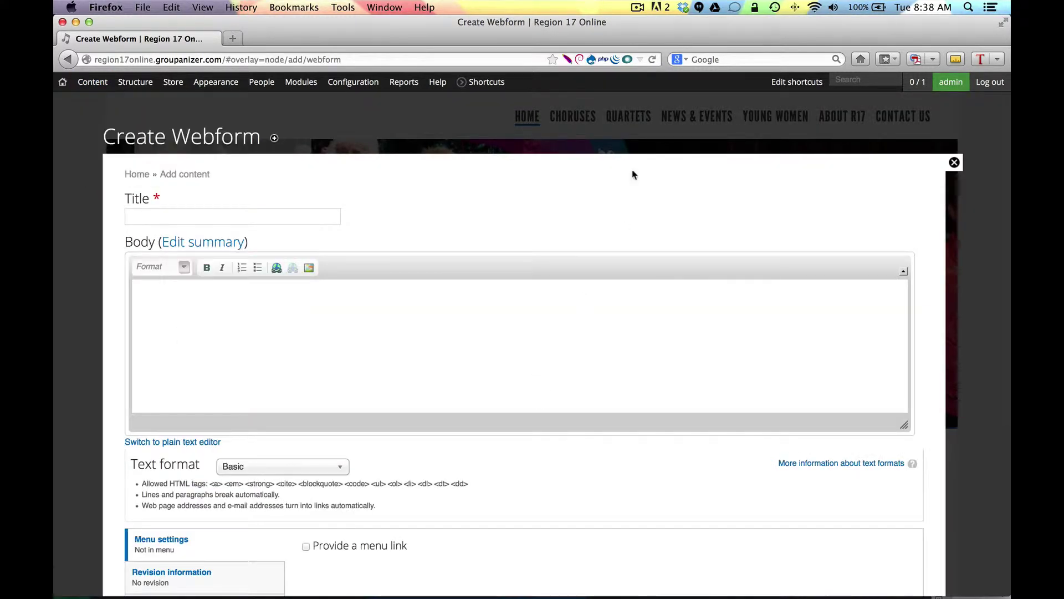
scroll(566, 207, down, 5)
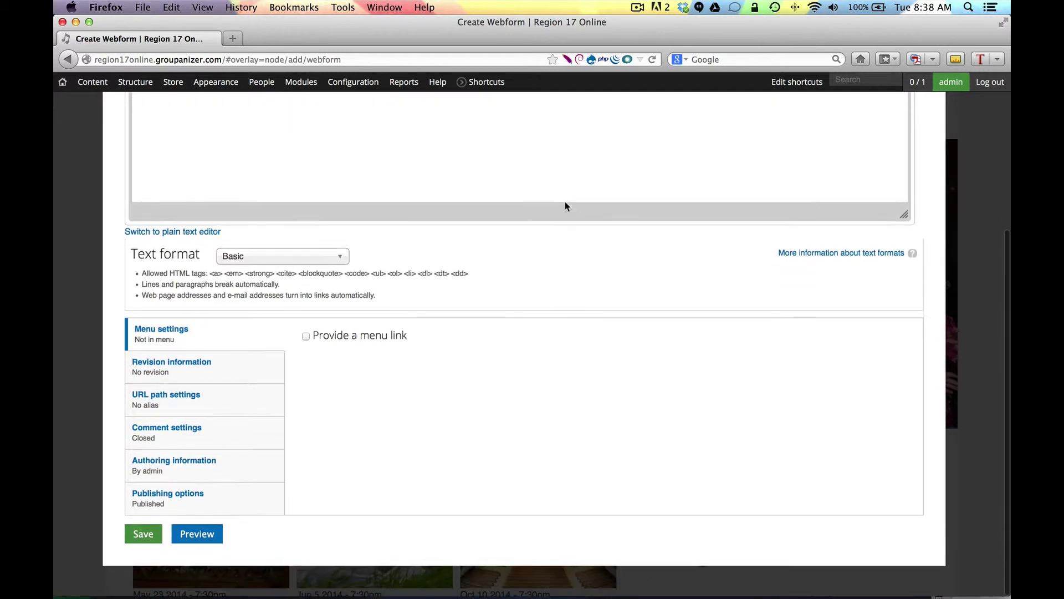
scroll(564, 206, up, 3)
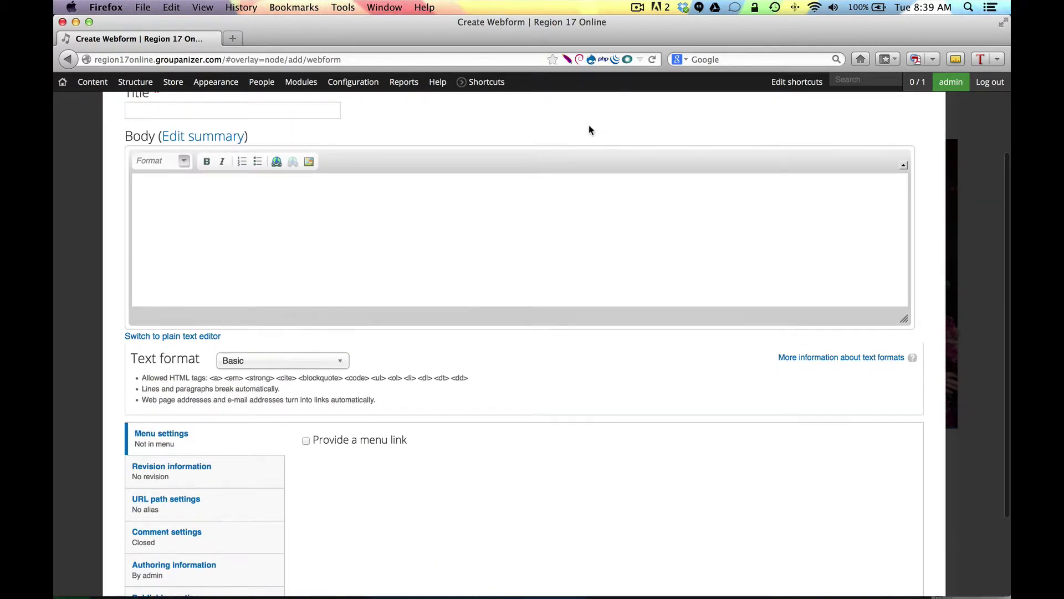
scroll(589, 129, up, 3)
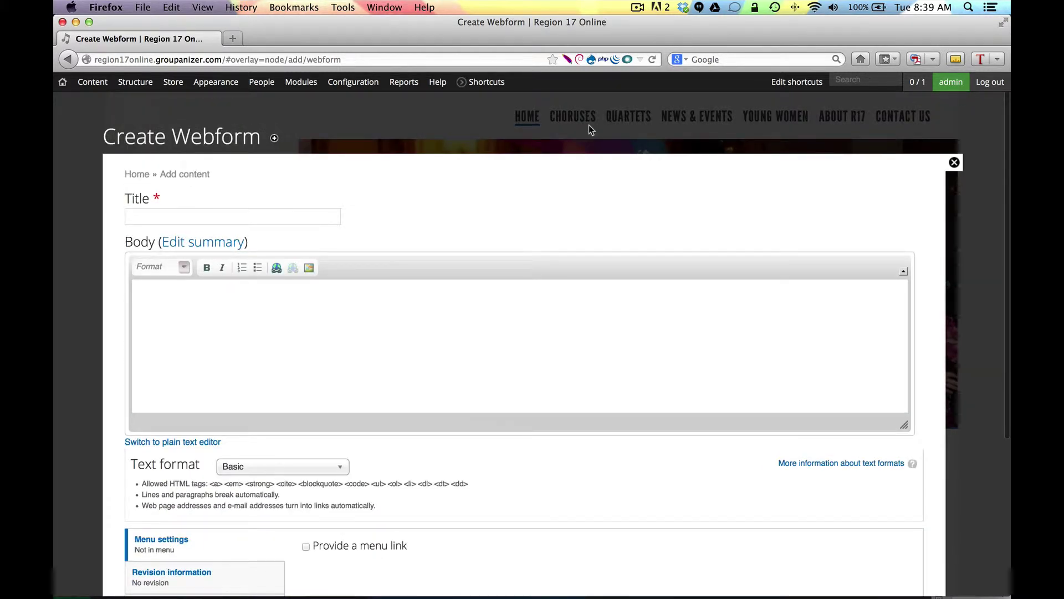
scroll(674, 206, down, 1)
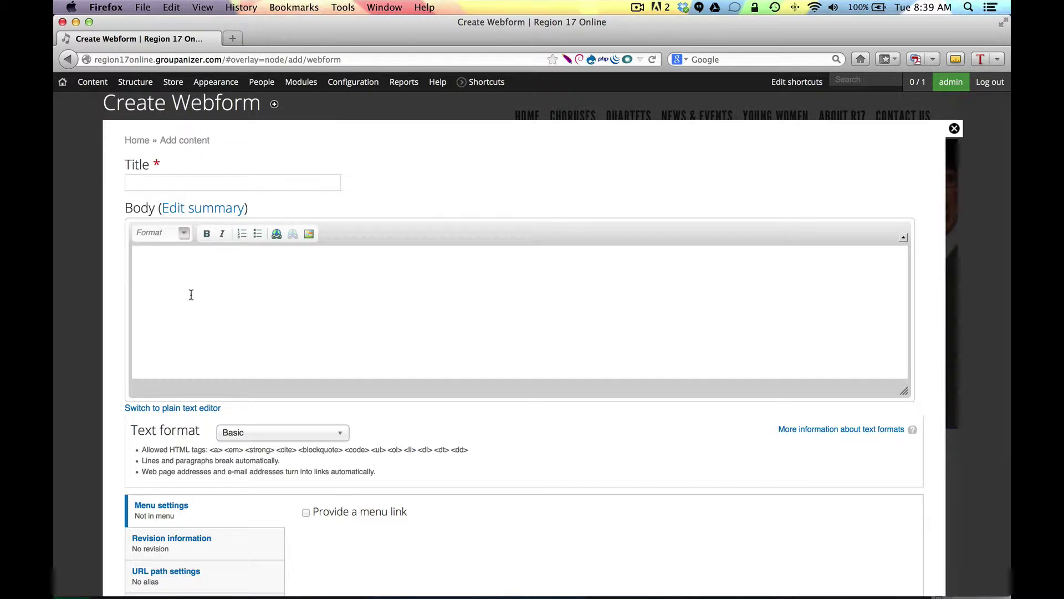
scroll(233, 346, down, 5)
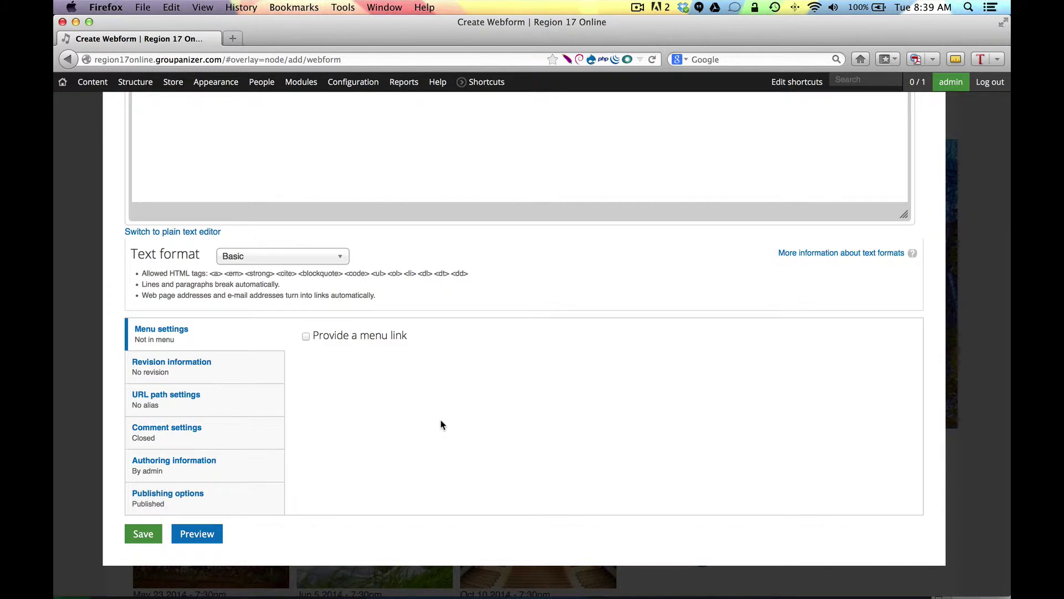
scroll(441, 424, up, 6)
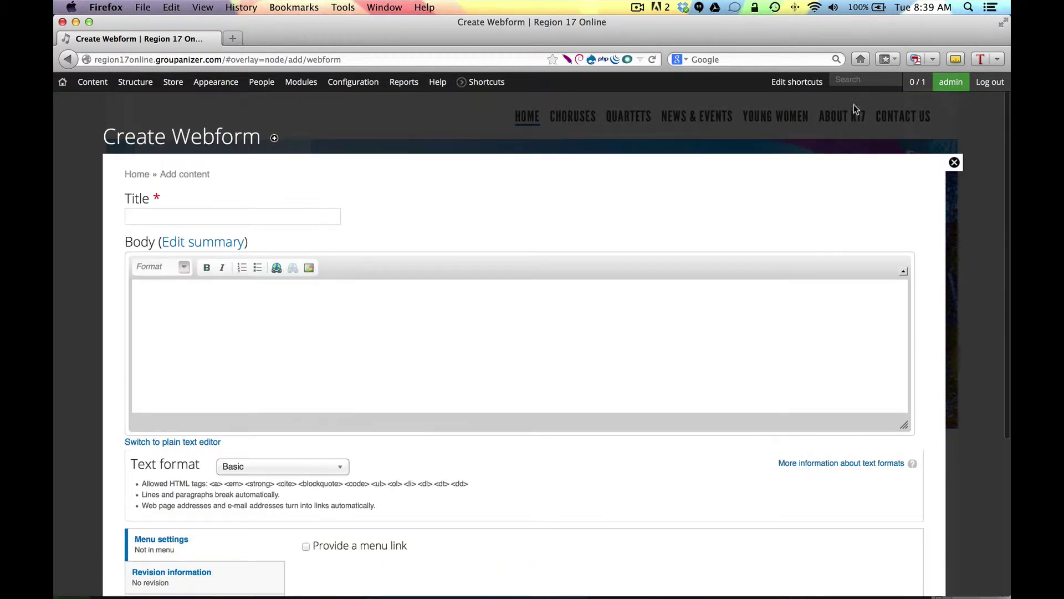
click(953, 163)
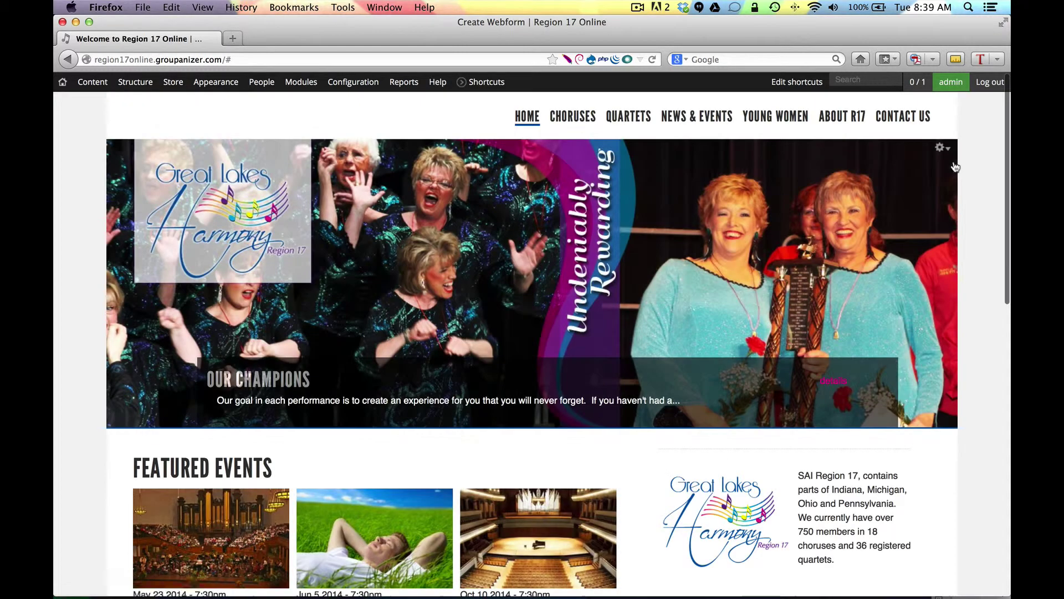
scroll(309, 325, down, 3)
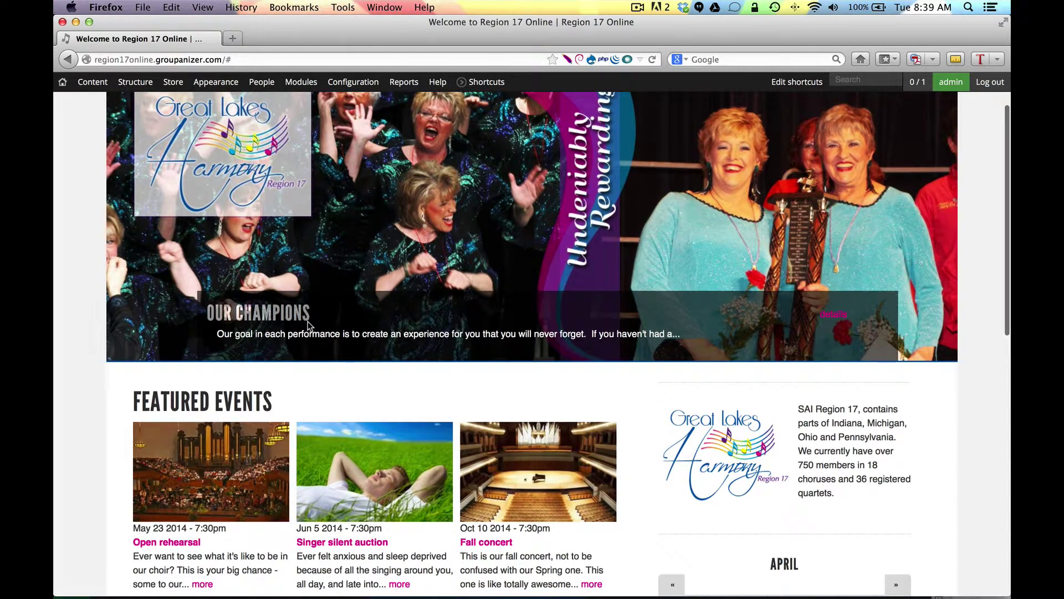
scroll(707, 236, up, 3)
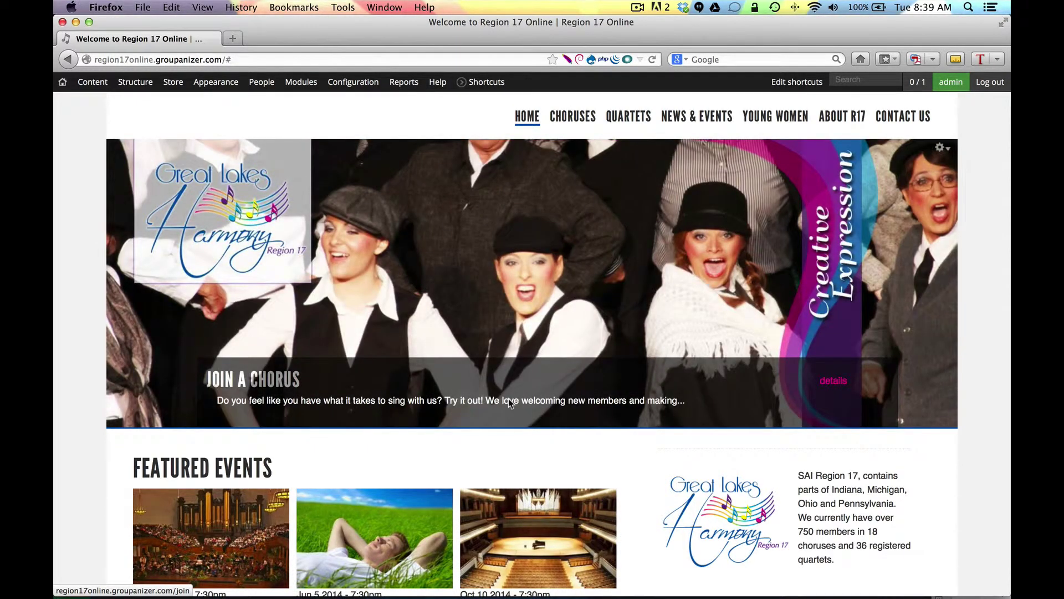
scroll(507, 398, down, 5)
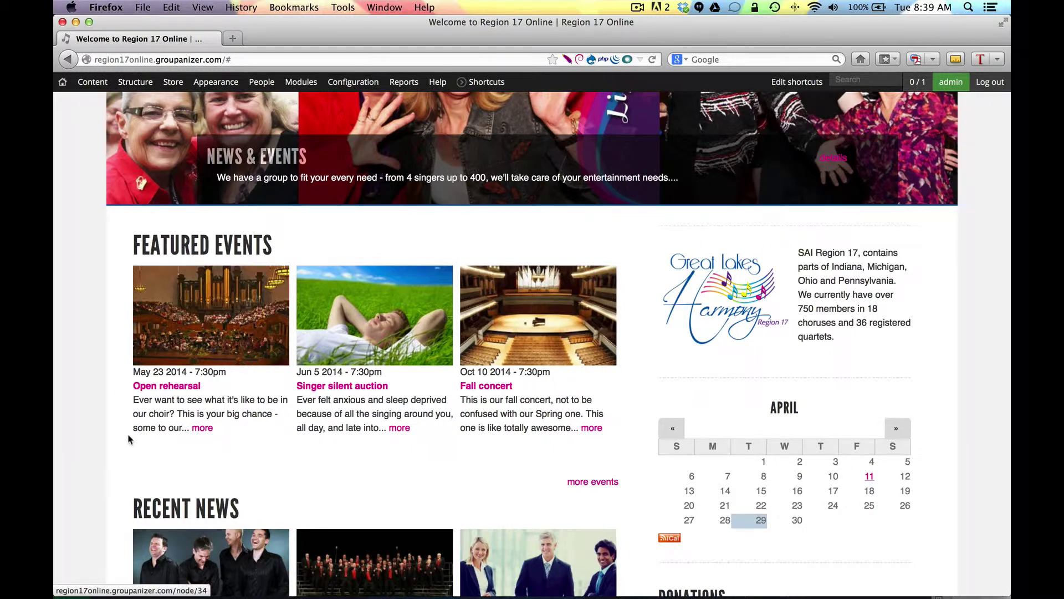
scroll(128, 438, down, 1)
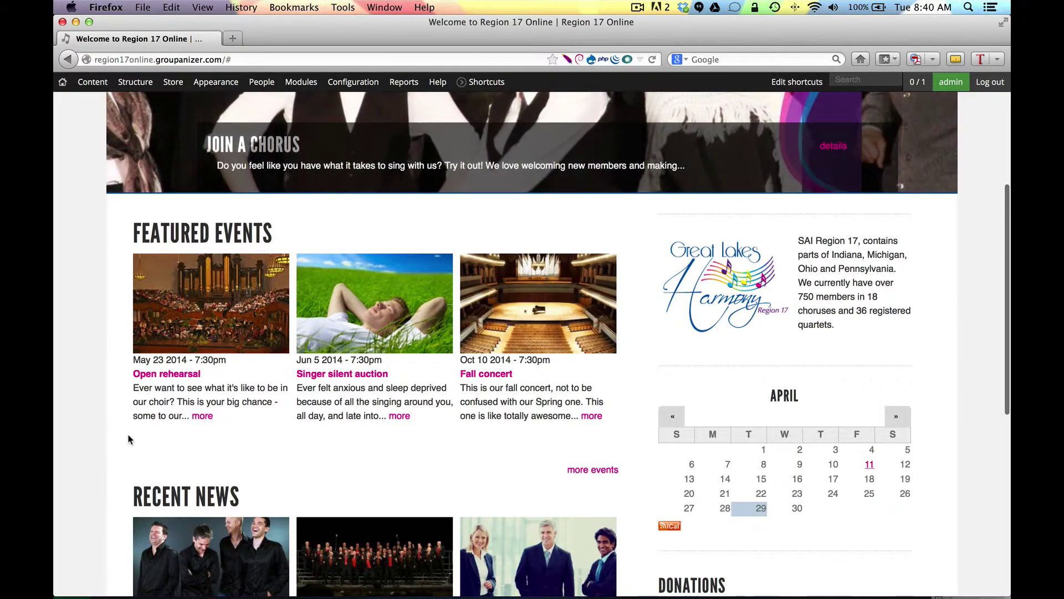
scroll(128, 439, down, 5)
scroll(128, 439, down, 2)
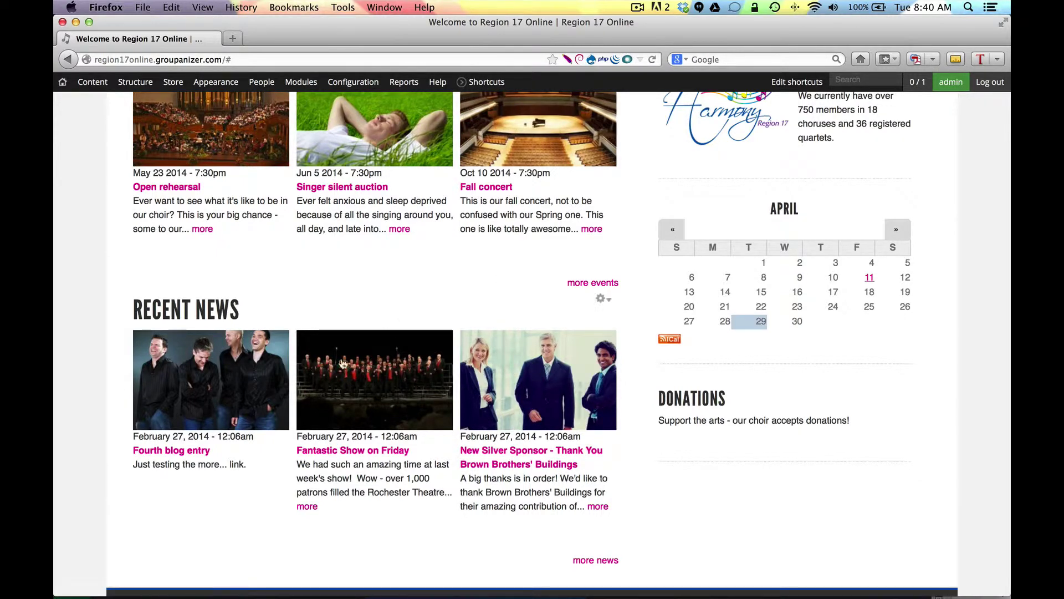
scroll(620, 335, up, 8)
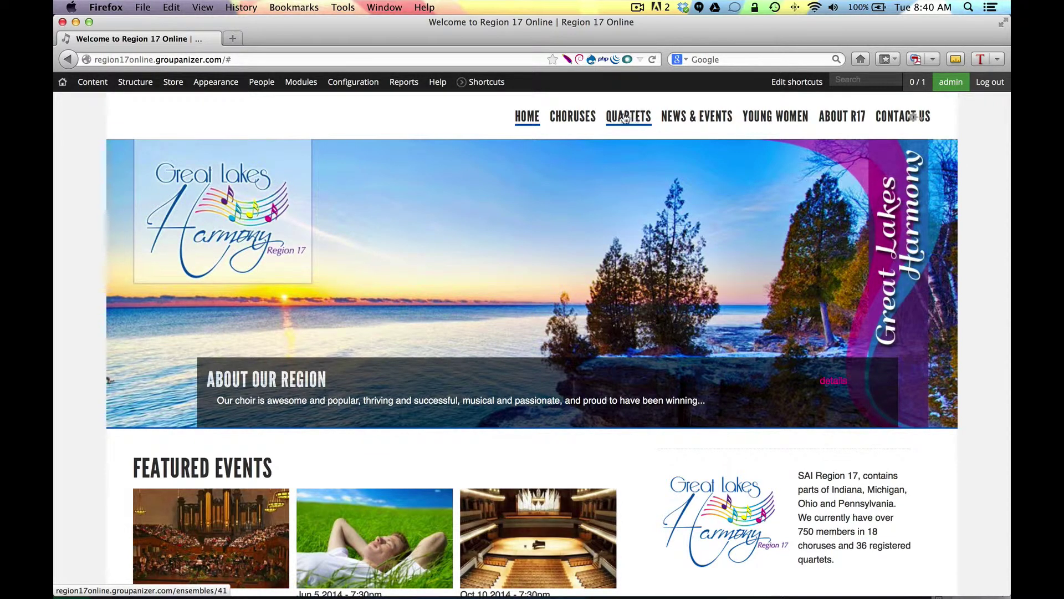
Step: Go to the Quartets listing and open Antique Gold's page to view its repertoire
click(626, 118)
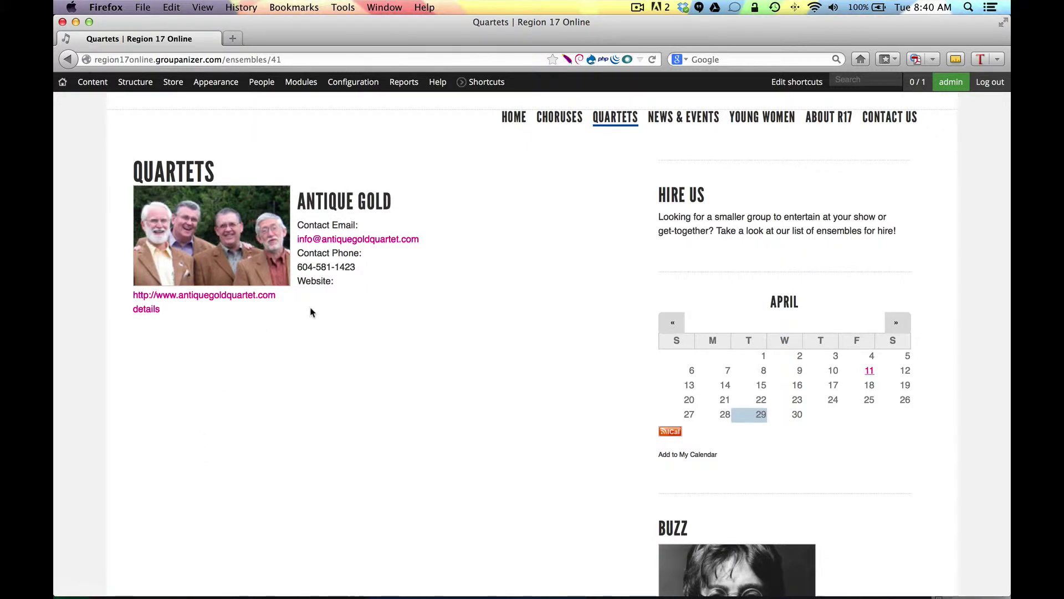
click(337, 203)
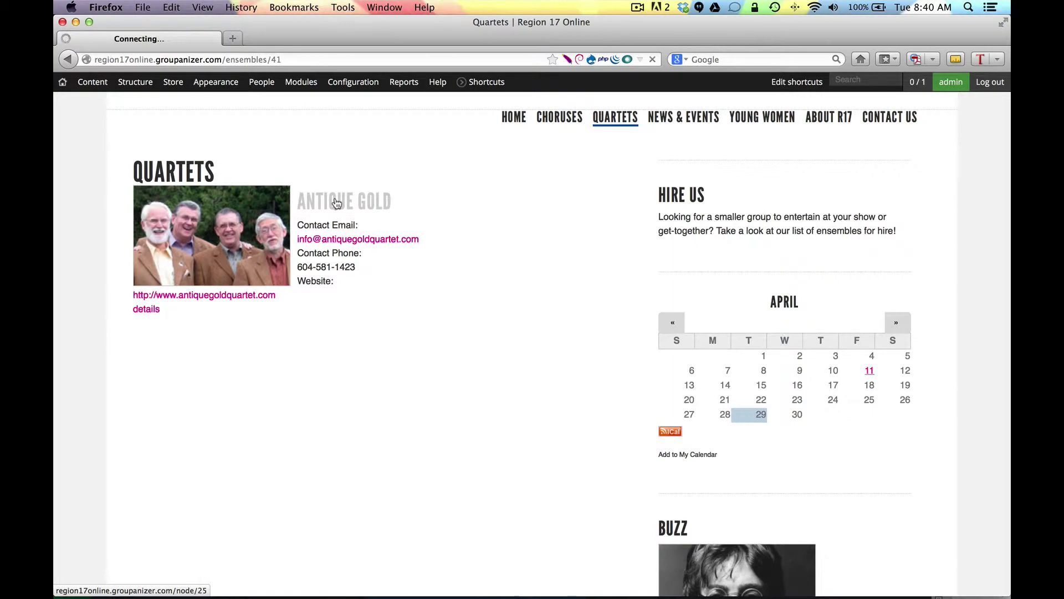
scroll(415, 477, down, 10)
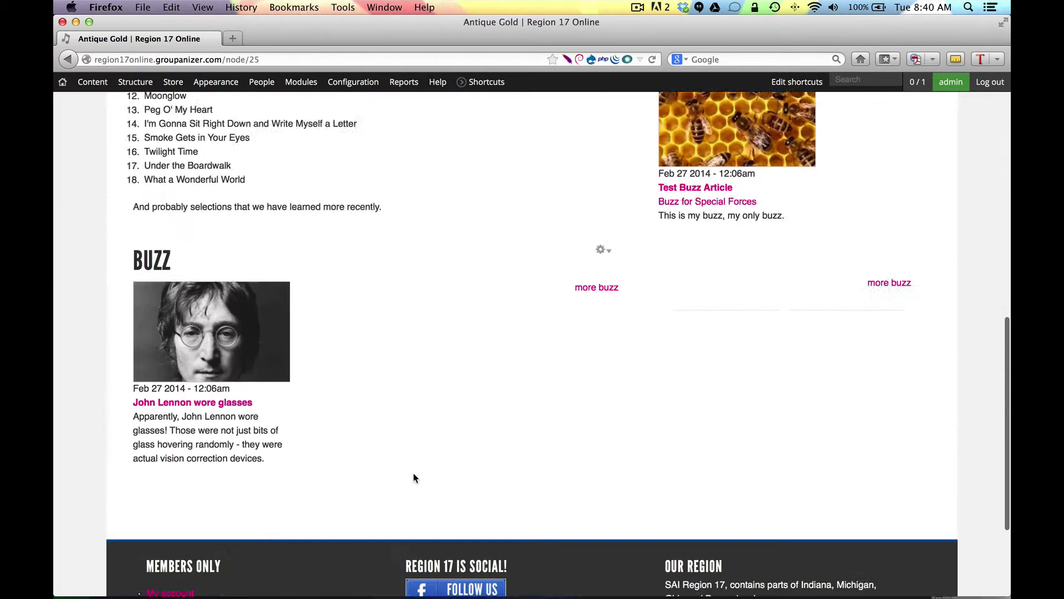
scroll(413, 477, up, 15)
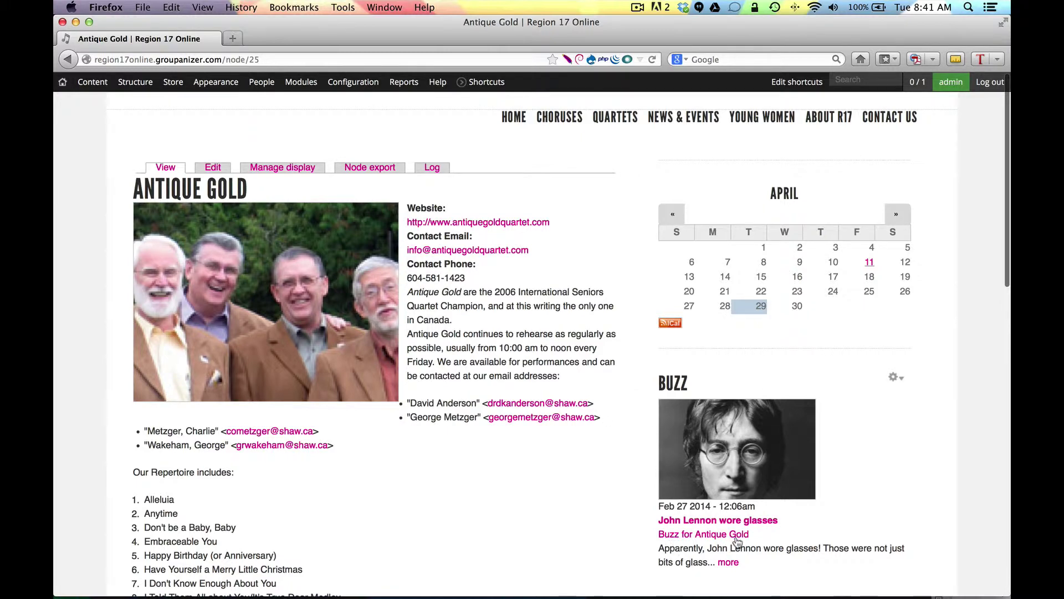
scroll(736, 542, down, 1)
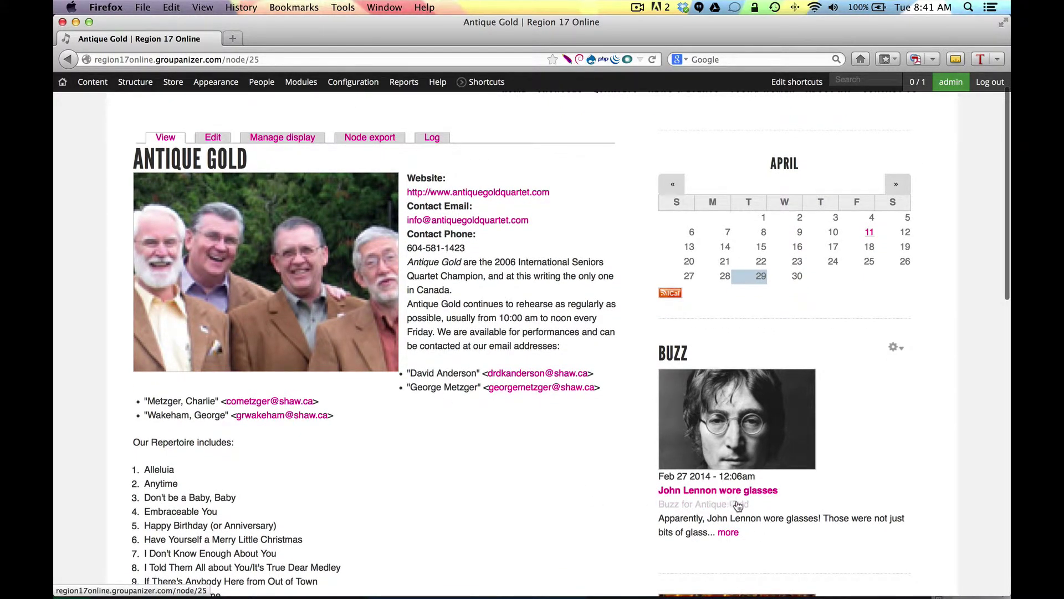
scroll(823, 450, up, 1)
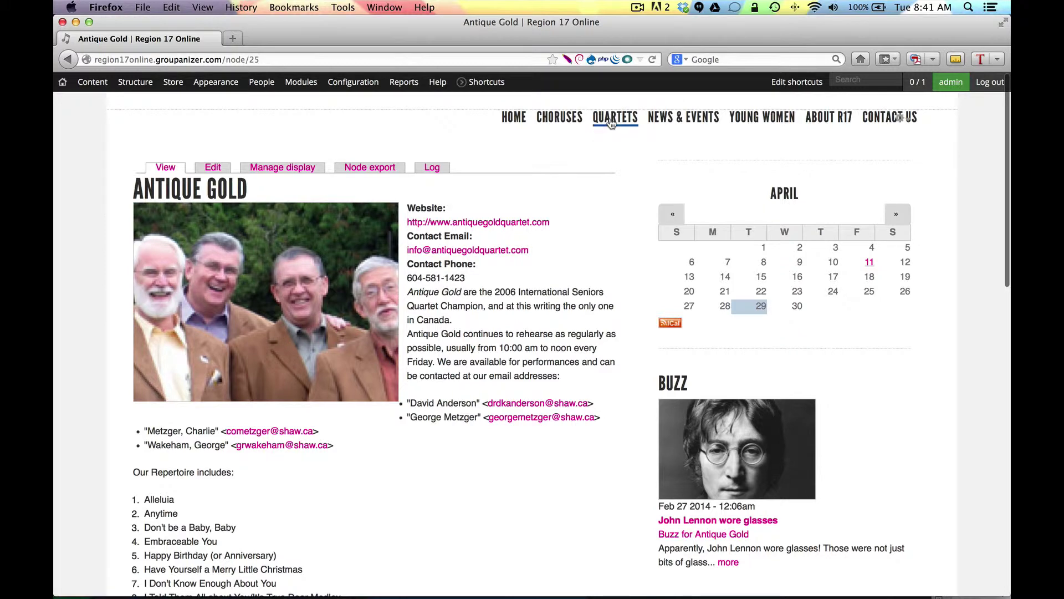
Step: Open the Regional Management Team page from the ABOUT R17 menu
mouse_move(830, 117)
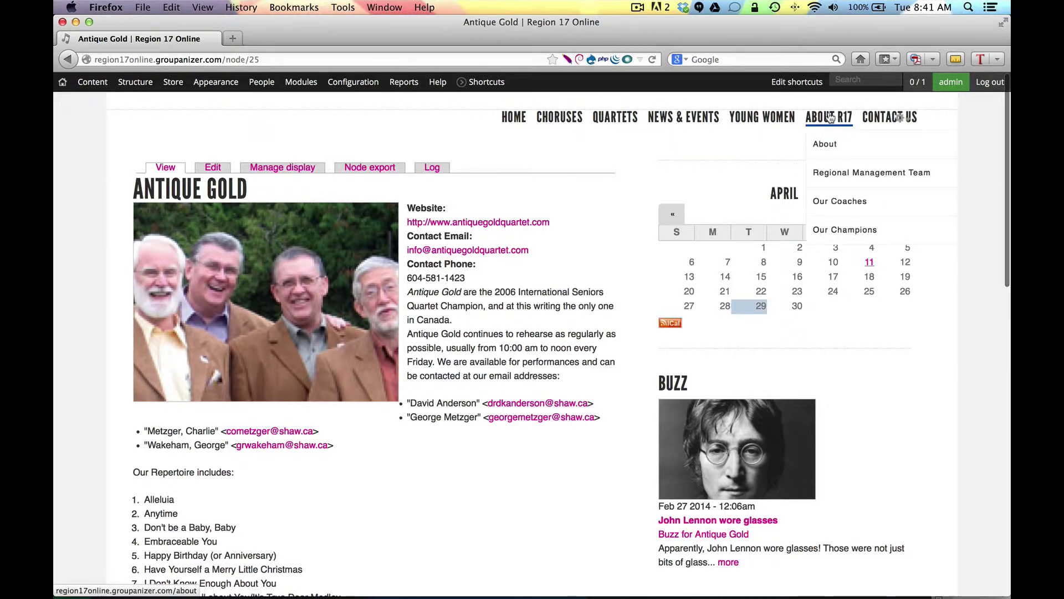
click(830, 175)
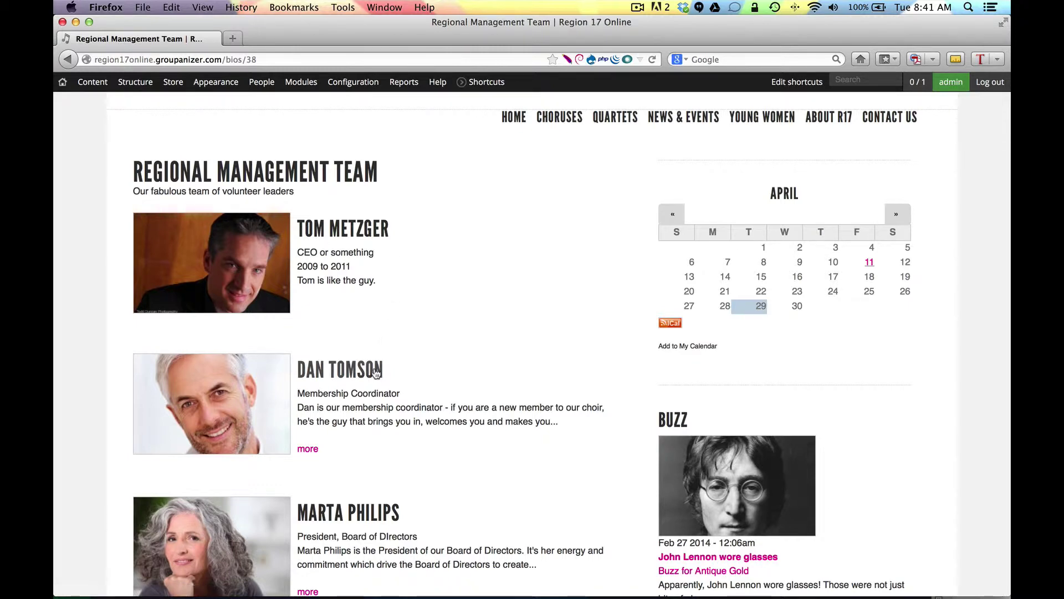
scroll(375, 374, down, 5)
scroll(376, 375, up, 5)
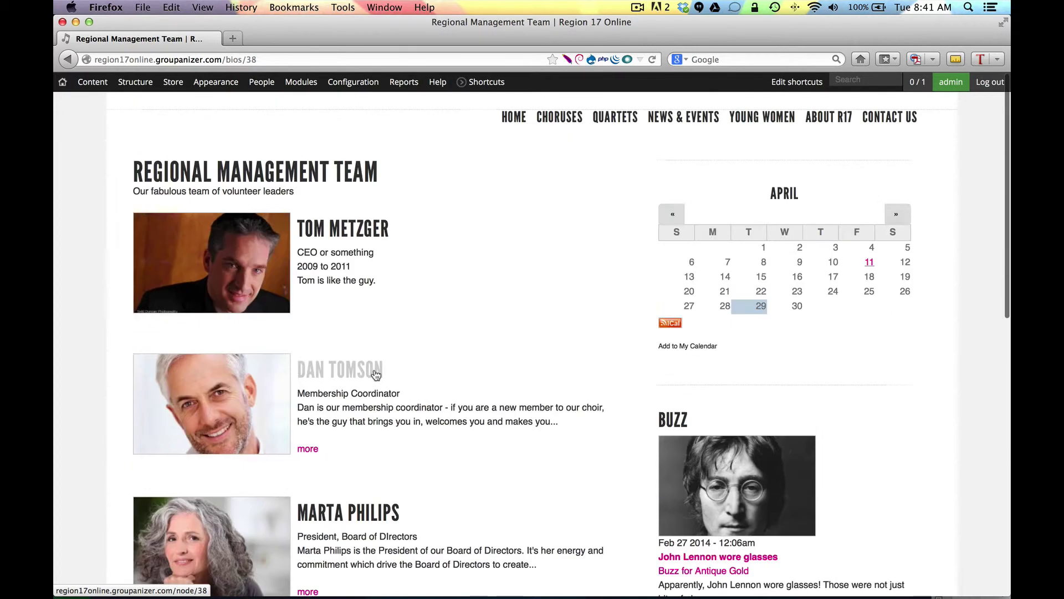
Step: View the first team member's bio, then go back to the team page
click(327, 228)
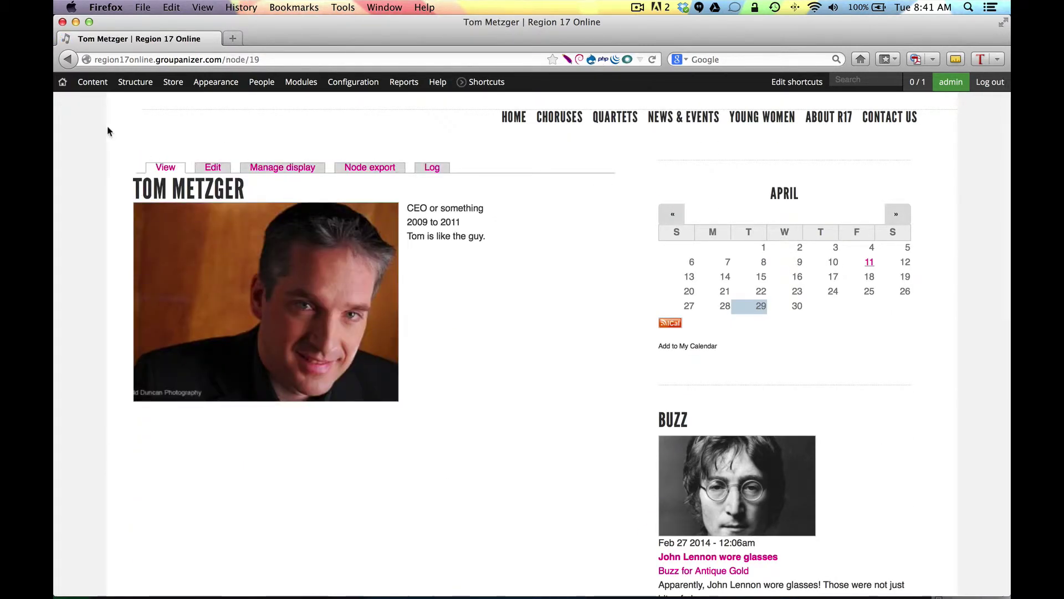
click(69, 59)
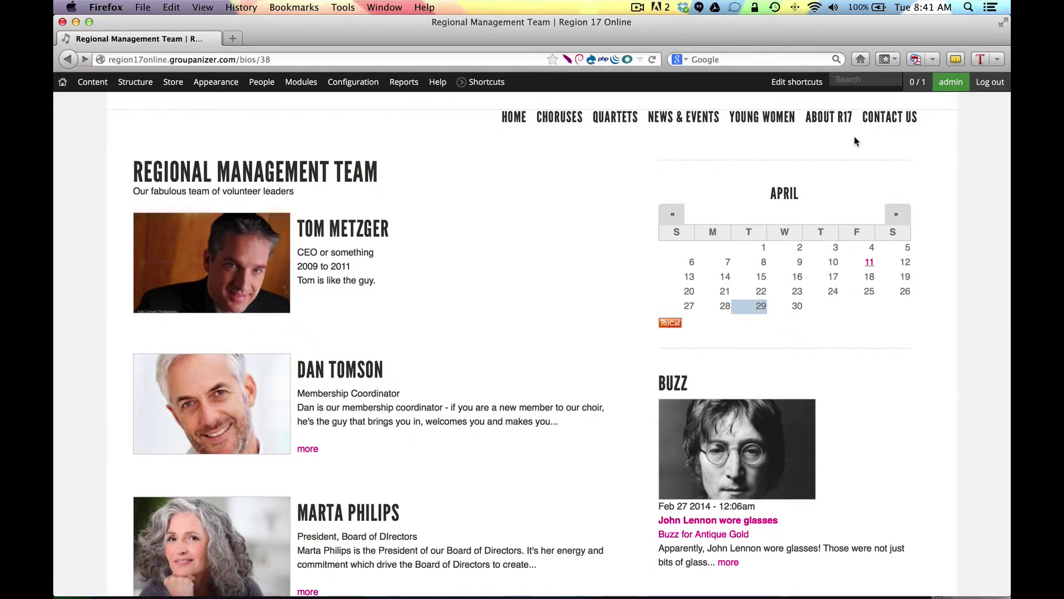
mouse_move(712, 385)
mouse_move(561, 188)
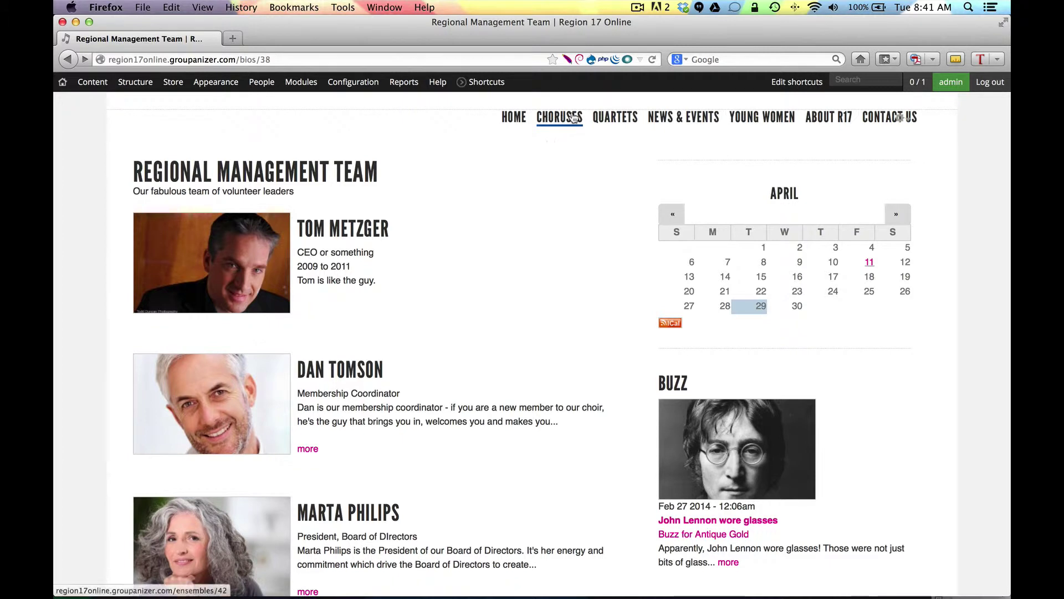
mouse_move(572, 119)
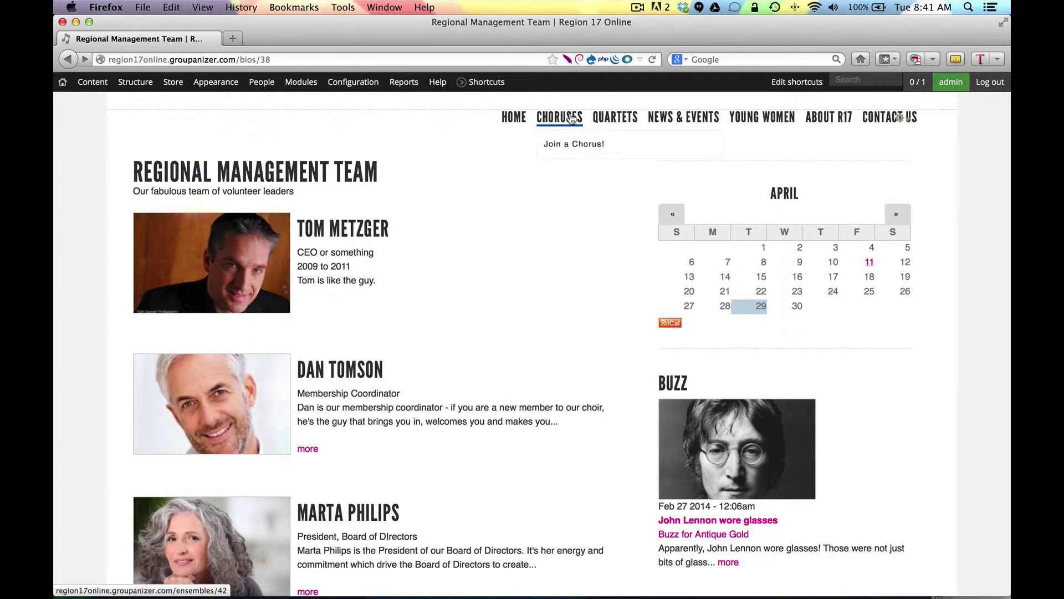
Step: Visit the Rising Stars page, then open the Contact Us form with Name, Email, Phone and Message fields
click(763, 120)
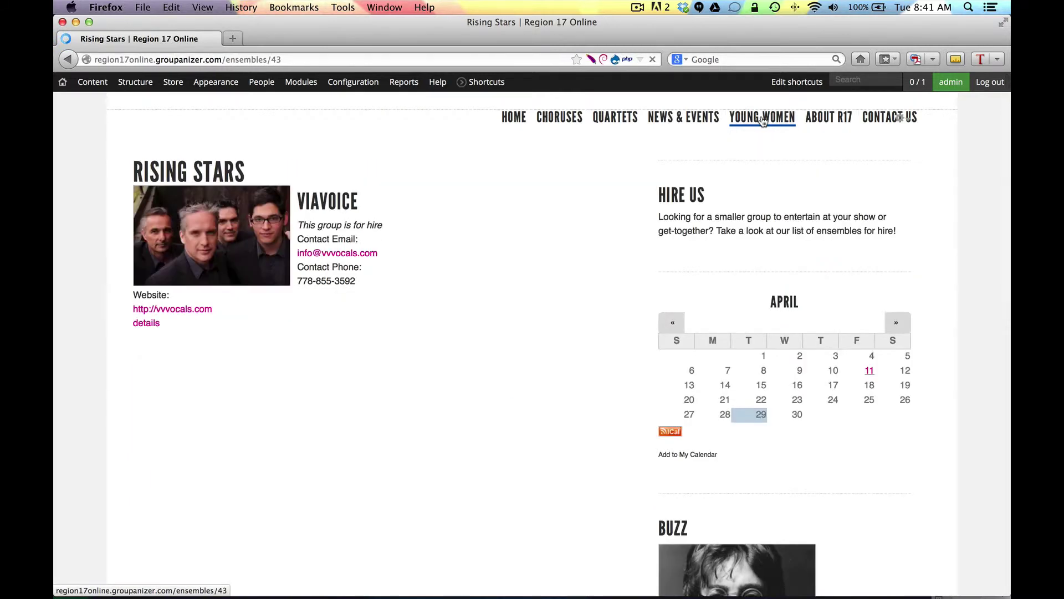
click(883, 117)
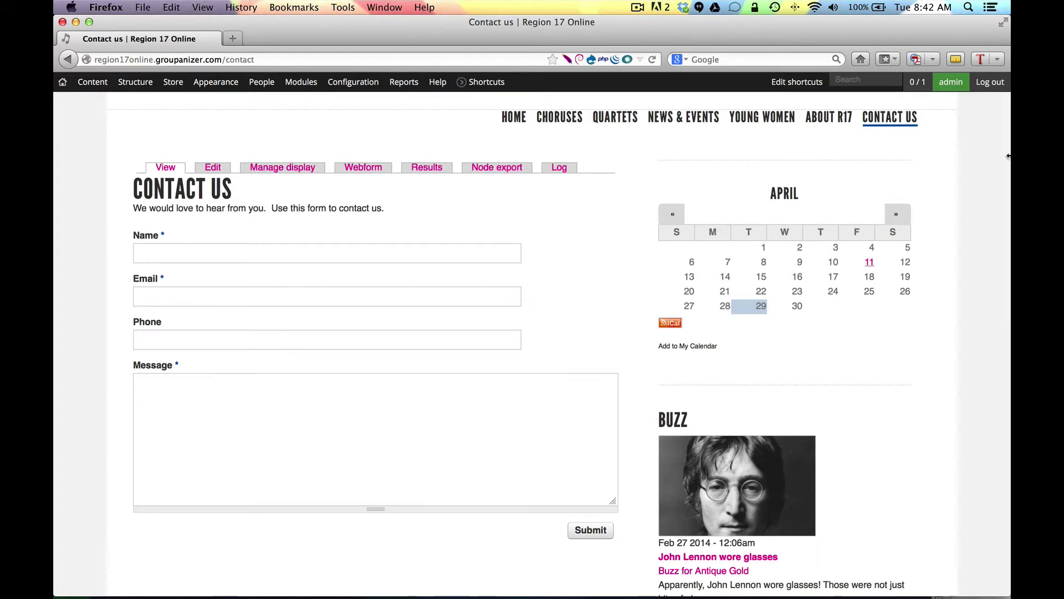
scroll(902, 330, down, 10)
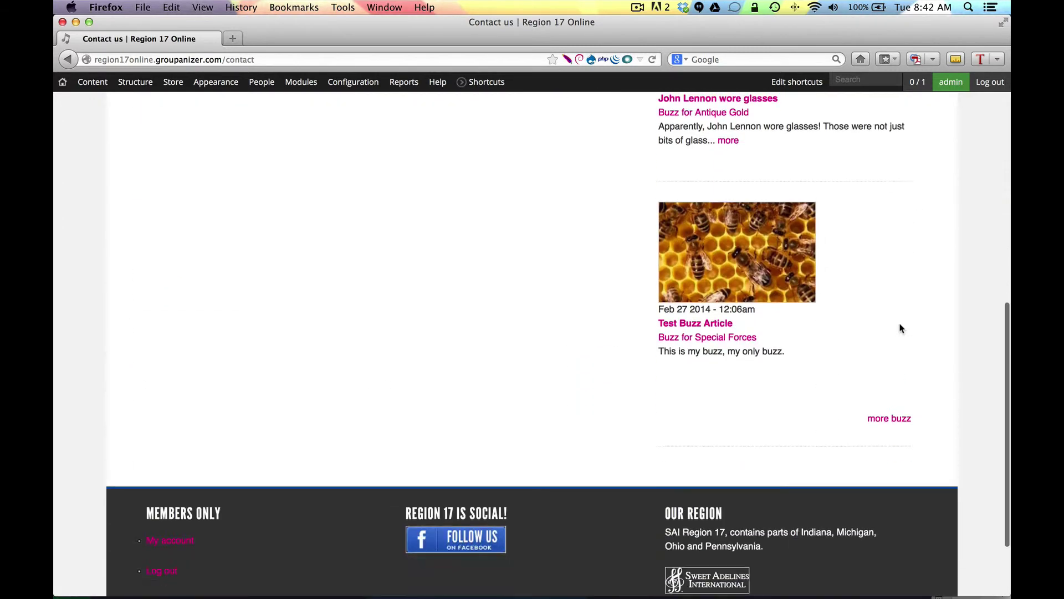
scroll(901, 329, up, 10)
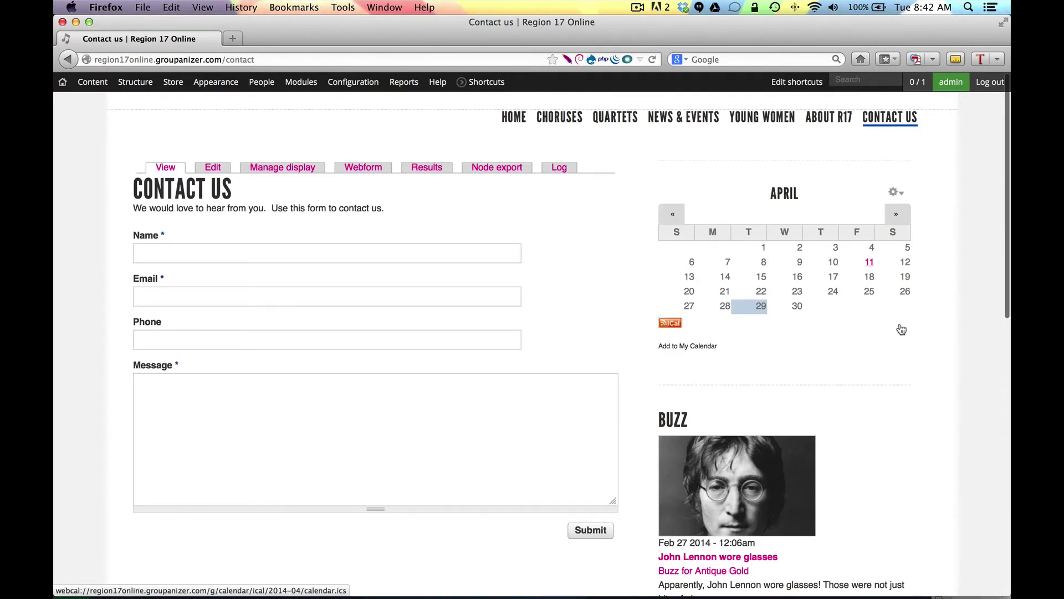